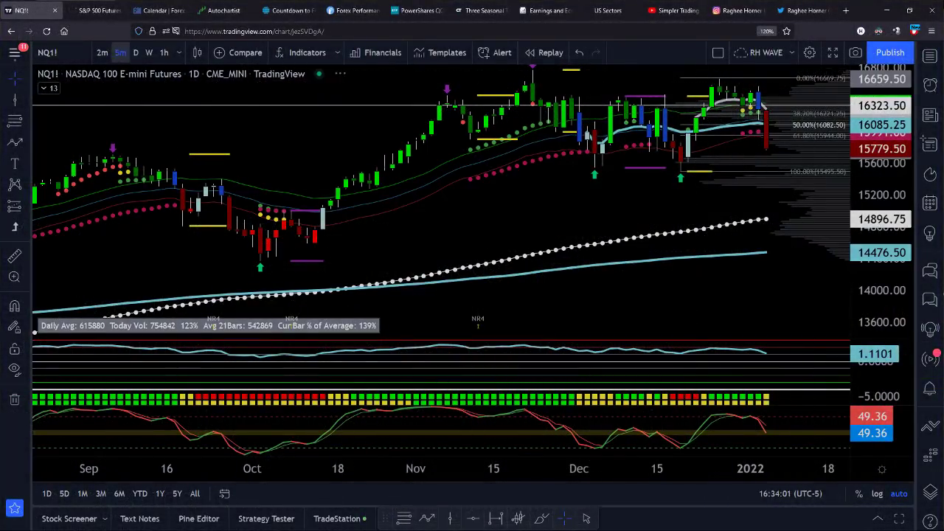
Change the NQ1! chart from daily bars to the 5-minute timeframe.
left_click(120, 52)
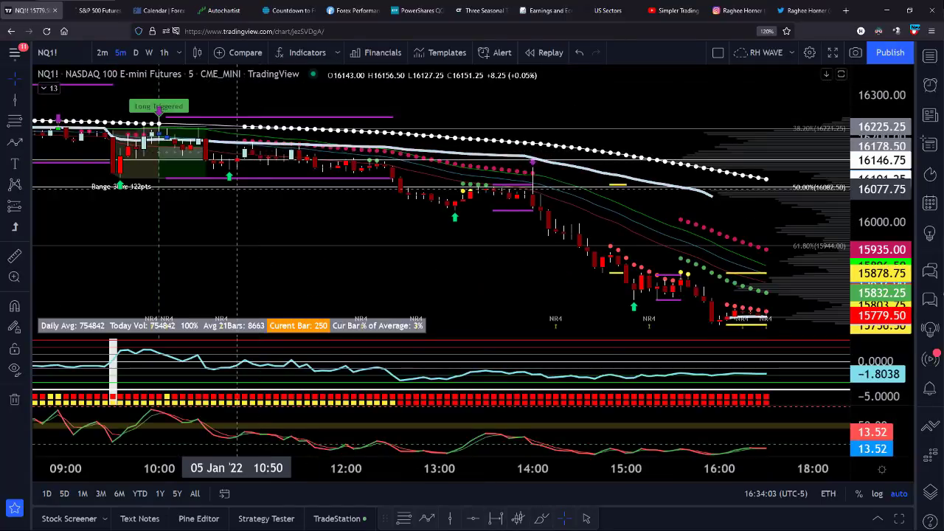
scroll(227, 189, "down", 3)
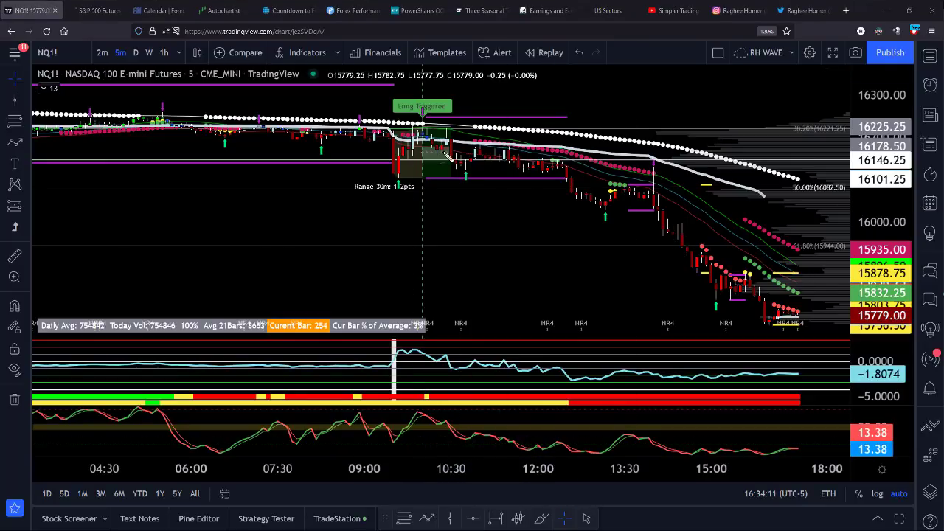
mouse_move(446, 155)
left_mouse_down()
mouse_move(511, 160)
mouse_move(572, 184)
mouse_move(603, 220)
mouse_move(610, 205)
left_mouse_up()
mouse_move(645, 463)
left_mouse_down()
mouse_move(651, 470)
mouse_move(663, 443)
left_mouse_up()
mouse_move(673, 174)
left_mouse_down()
mouse_move(665, 153)
mouse_move(646, 184)
mouse_move(651, 225)
mouse_move(671, 163)
mouse_move(662, 155)
left_mouse_up()
left_click_drag(667, 177, 753, 289)
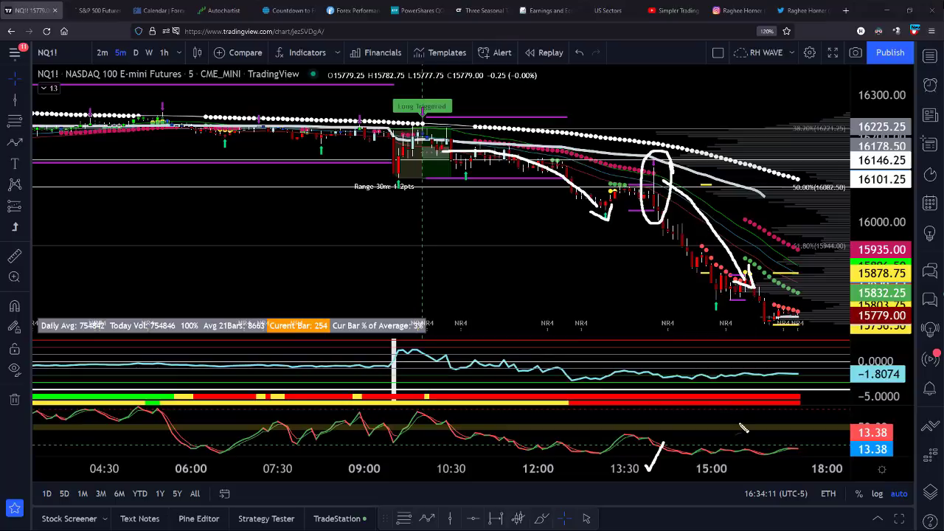
mouse_move(811, 304)
left_mouse_down()
mouse_move(756, 299)
mouse_move(808, 338)
mouse_move(809, 296)
left_mouse_up()
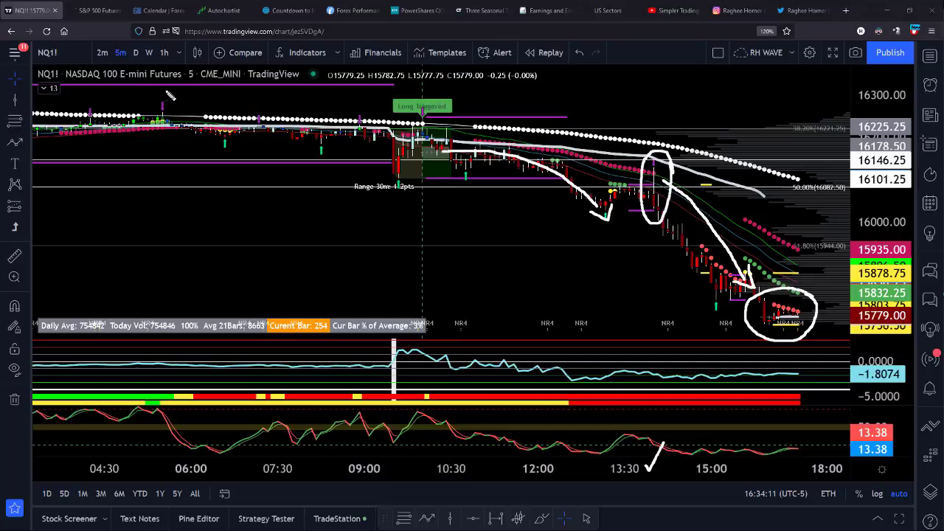
key("Escape")
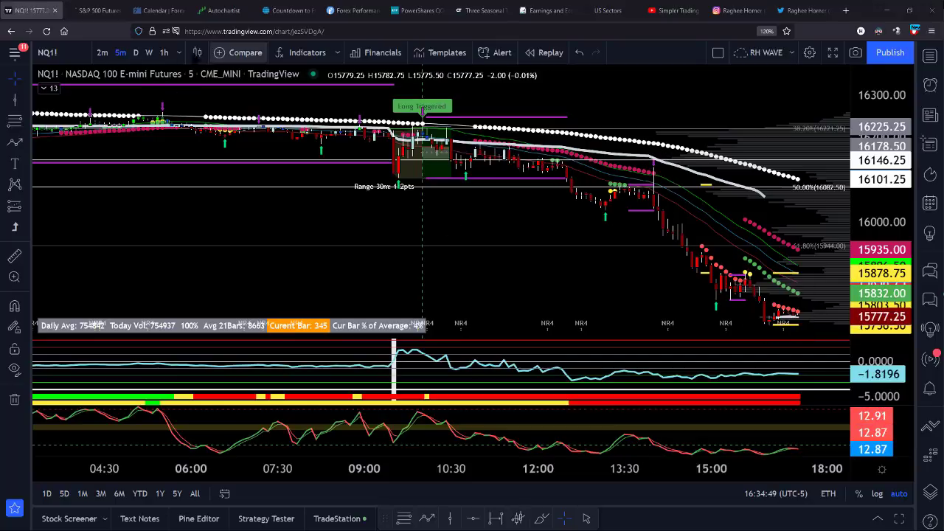
Return NQ1! to the daily timeframe, zoom in, and sketch then undo an arc over the oscillator peak.
left_click(135, 52)
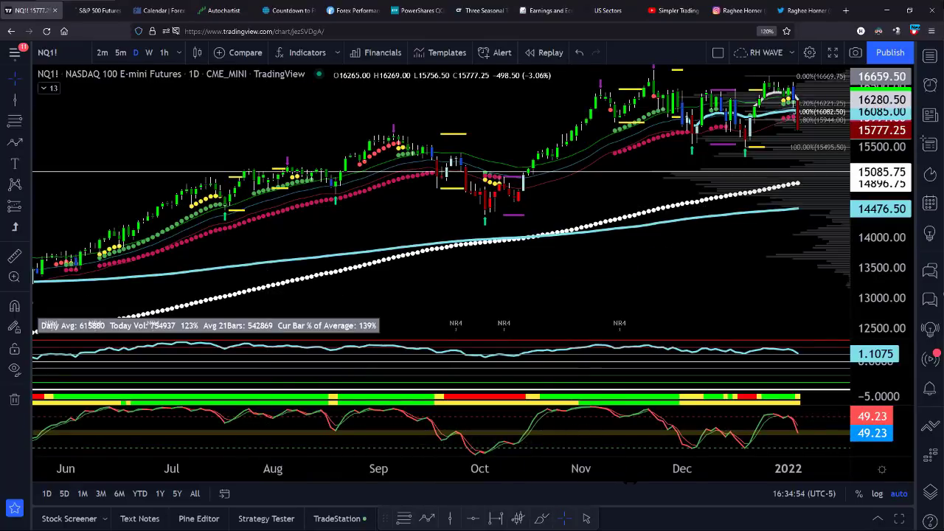
scroll(34, 331, "up", 3)
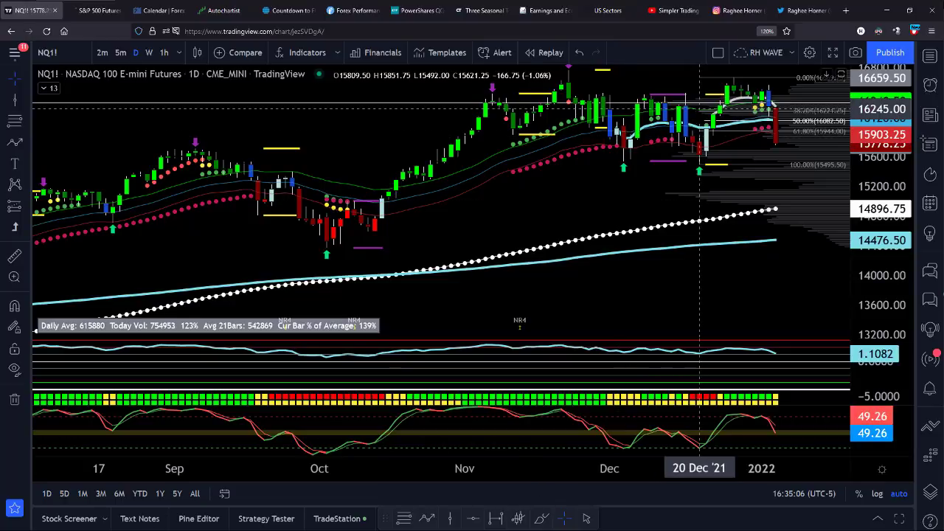
mouse_move(77, 7)
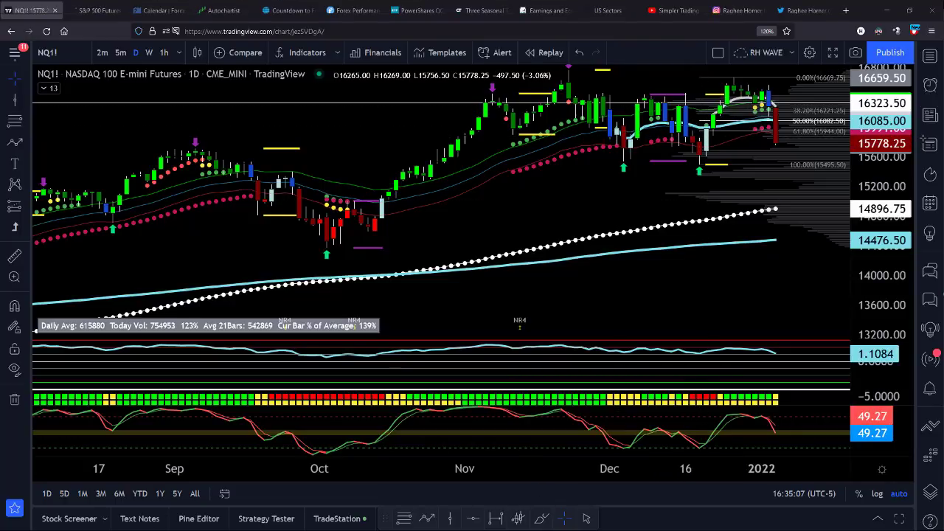
mouse_move(726, 419)
left_mouse_down()
mouse_move(743, 407)
mouse_move(781, 420)
left_mouse_up()
key("ctrl+z")
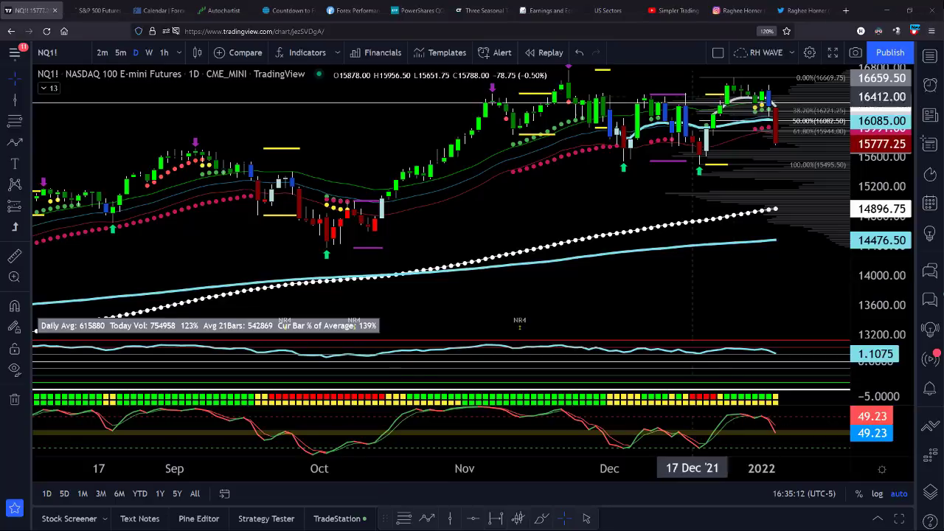
Place vertical lines at 27 Dec '21 and 31 Dec '21.
left_click(450, 518)
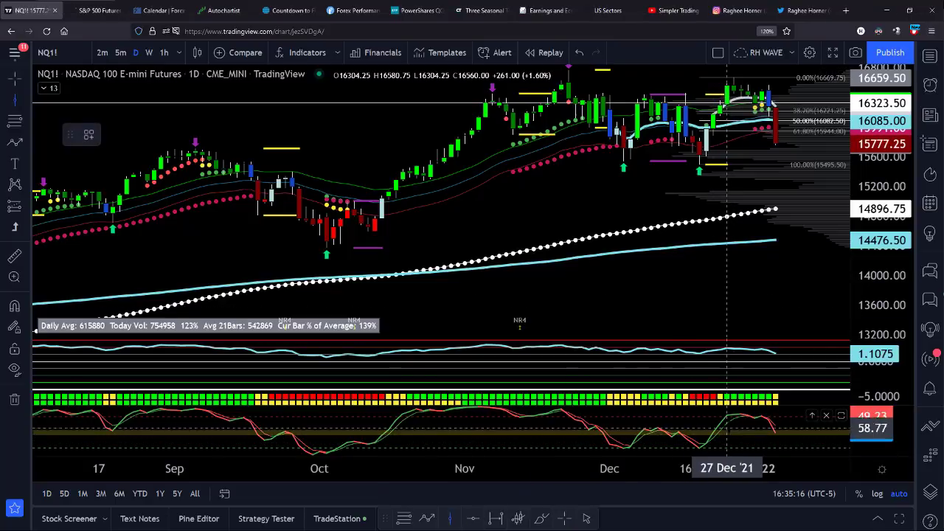
left_click(726, 431)
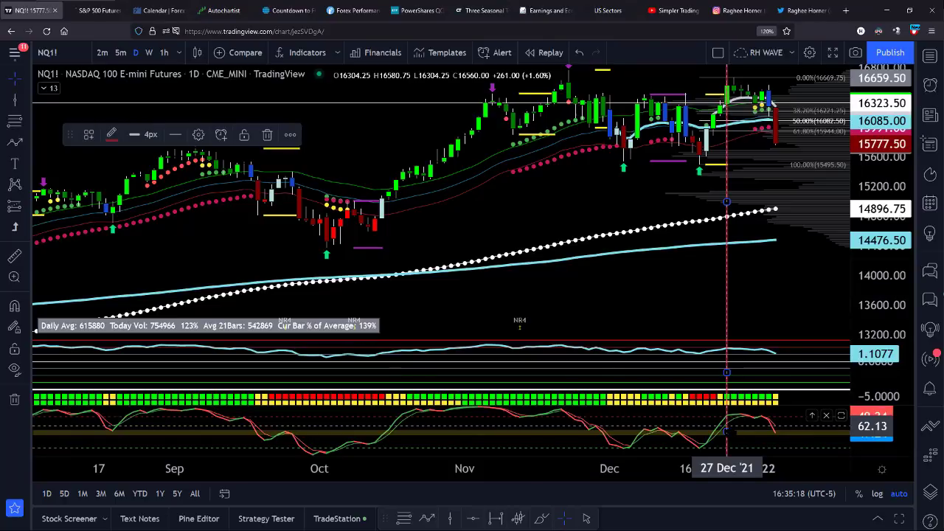
left_click(449, 518)
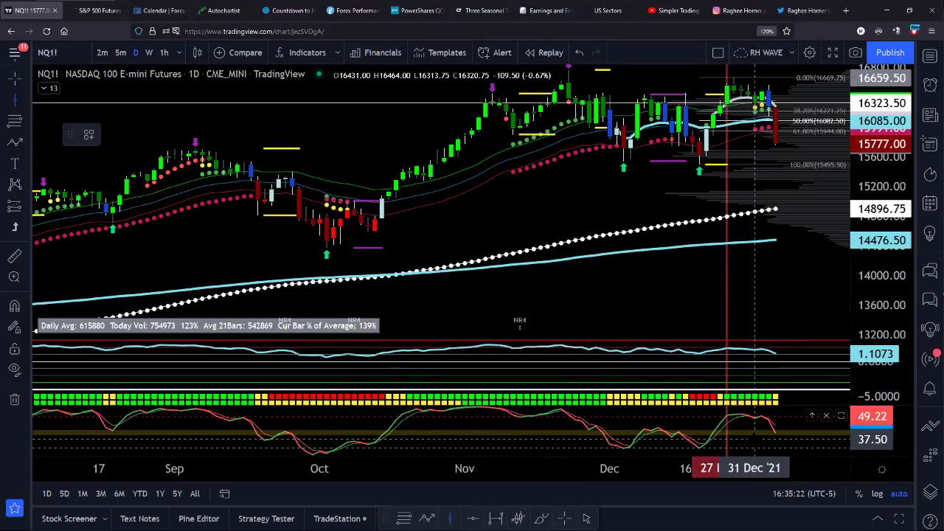
left_click(754, 432)
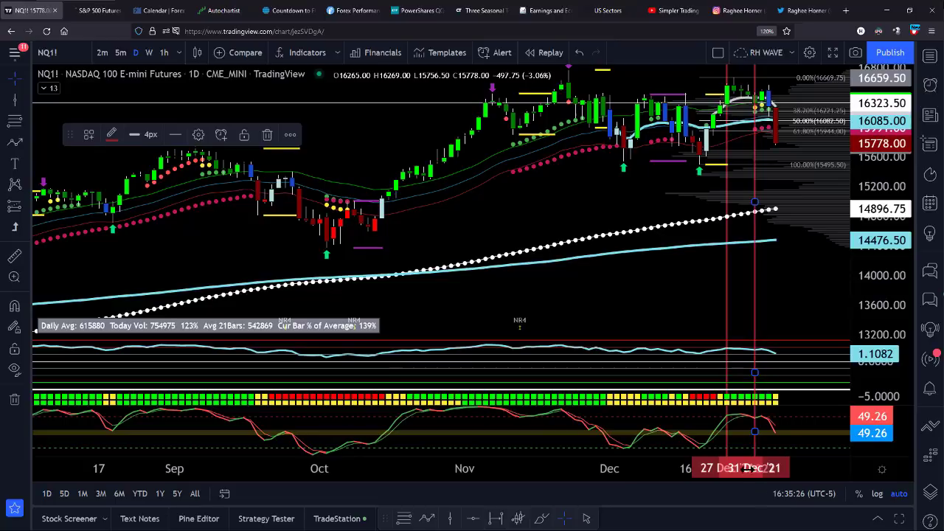
left_click(820, 316)
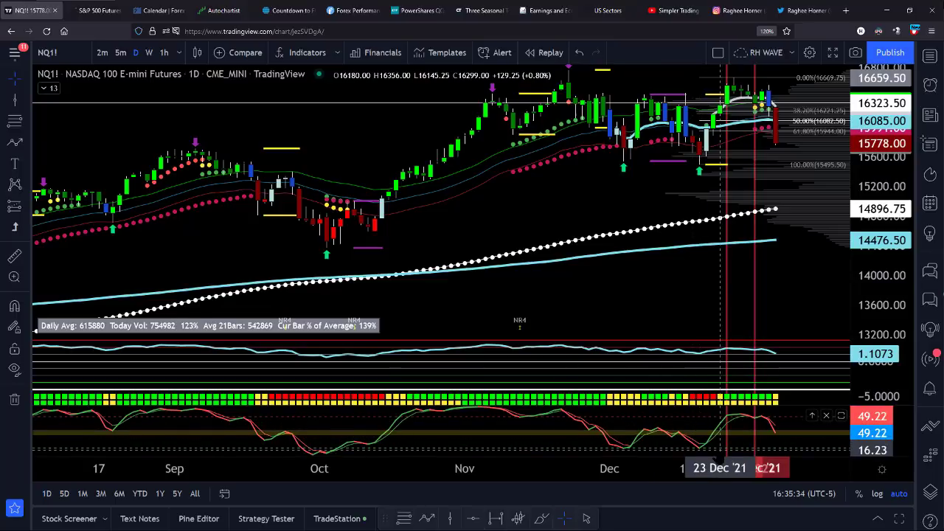
Open the Sector Slo Sto settings, mark the 80 upper level, then view inputs K 21, D 3, Smooth 3.
double_click(716, 449)
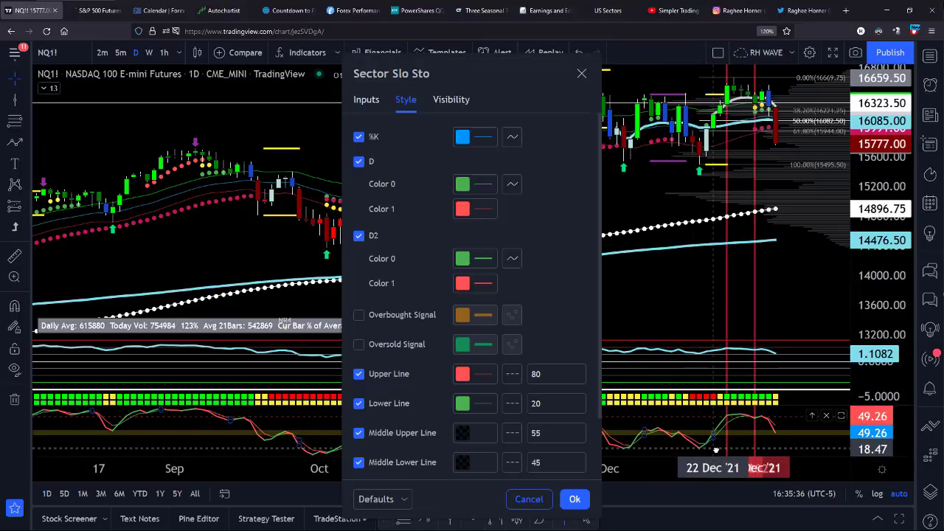
scroll(580, 252, "down", 2)
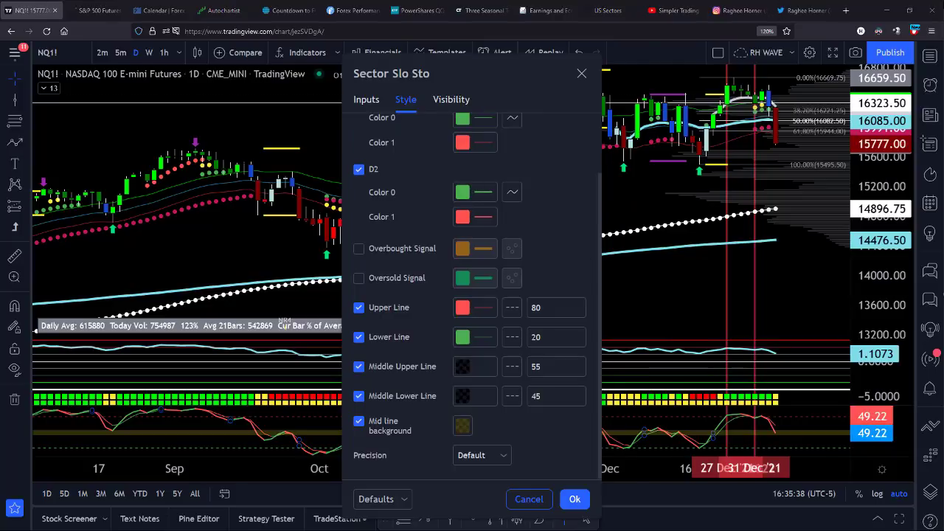
mouse_move(518, 286)
left_mouse_down()
mouse_move(571, 285)
mouse_move(537, 342)
mouse_move(527, 402)
left_mouse_up()
left_click_drag(527, 367, 569, 413)
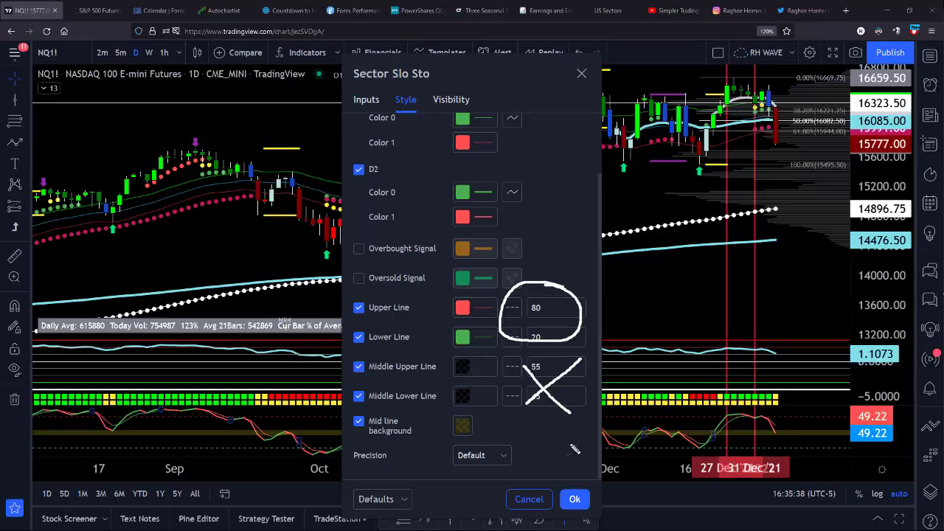
left_click_drag(783, 434, 819, 434)
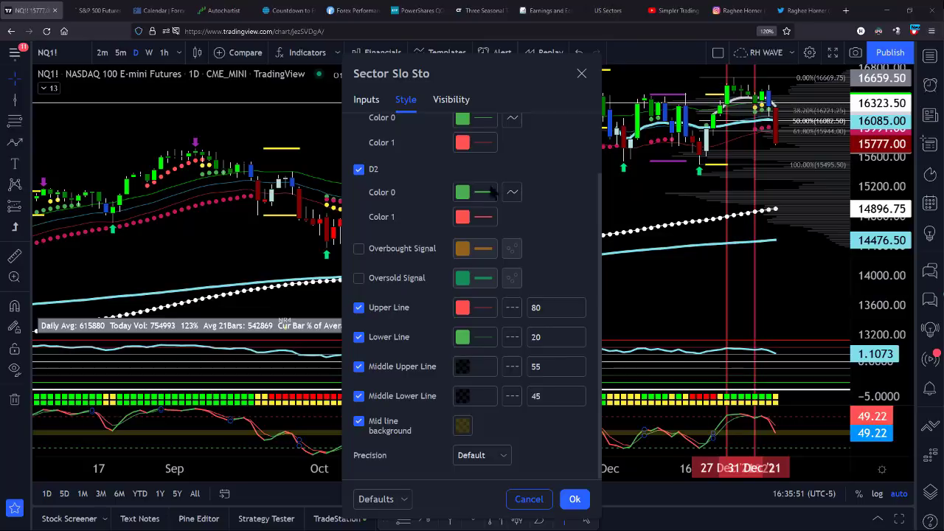
scroll(471, 216, "up", 3)
left_click(366, 100)
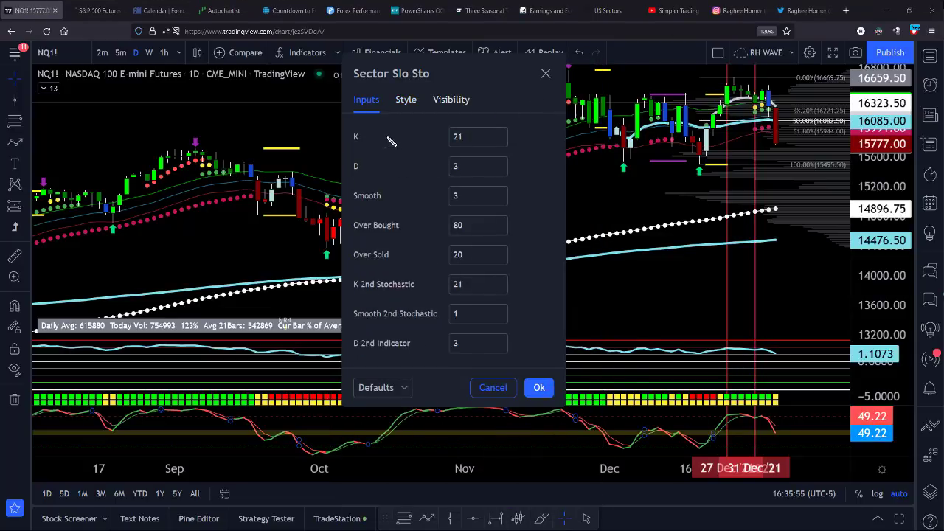
Underline and bracket the K and D input values with the screen pen.
left_click_drag(385, 136, 437, 136)
left_click_drag(380, 166, 436, 164)
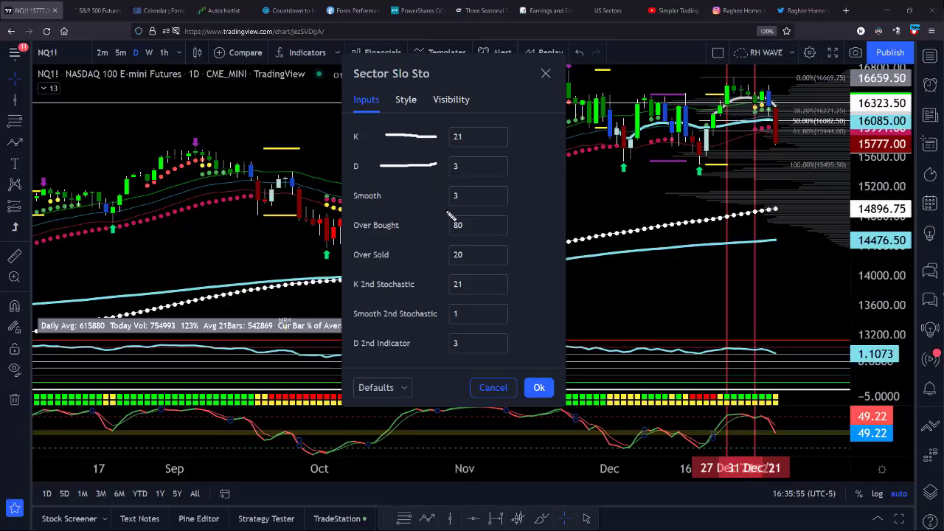
mouse_move(504, 109)
left_mouse_down()
mouse_move(531, 185)
mouse_move(520, 210)
left_mouse_up()
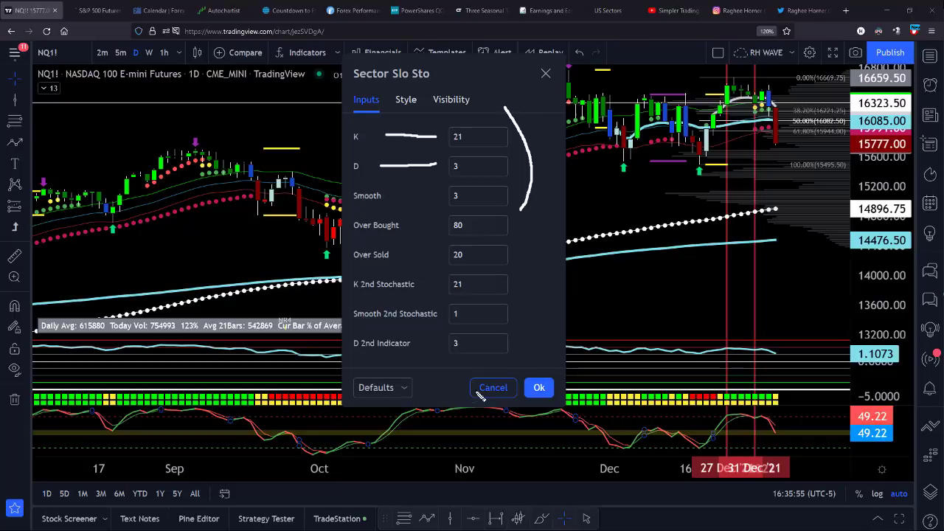
Handwrite and underline a '30YRS' note over the inputs.
left_click_drag(382, 263, 386, 322)
mouse_move(451, 262)
left_mouse_down()
mouse_move(501, 288)
mouse_move(490, 321)
mouse_move(527, 266)
mouse_move(549, 298)
left_mouse_up()
left_click_drag(566, 255, 545, 295)
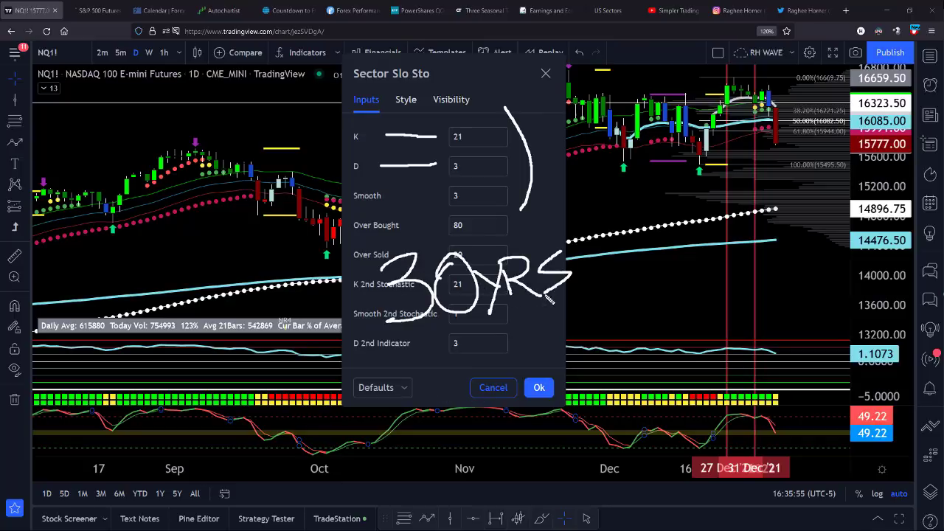
left_click_drag(412, 347, 479, 325)
left_click_drag(426, 366, 484, 339)
Circle the indicator name, clear the handwritten notes, and close the settings unchanged.
mouse_move(463, 68)
left_mouse_down()
mouse_move(333, 80)
mouse_move(442, 71)
left_mouse_up()
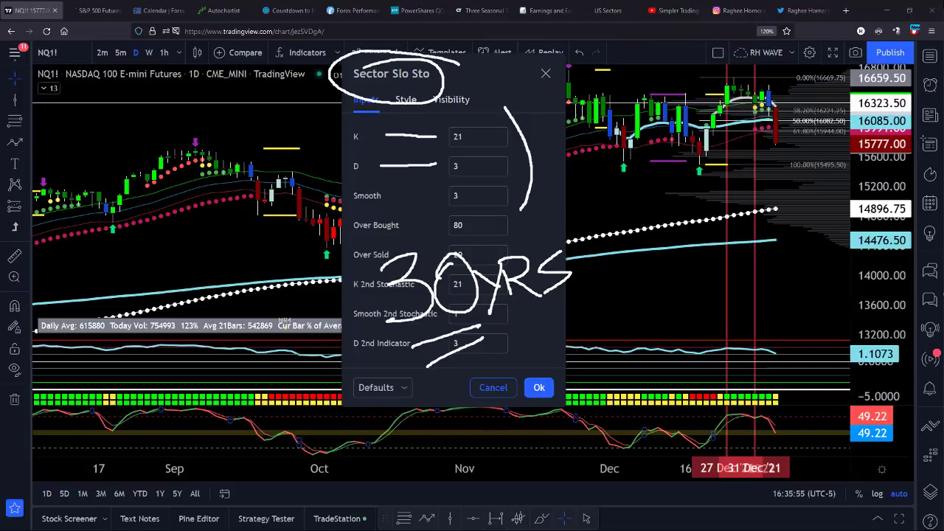
key("Escape")
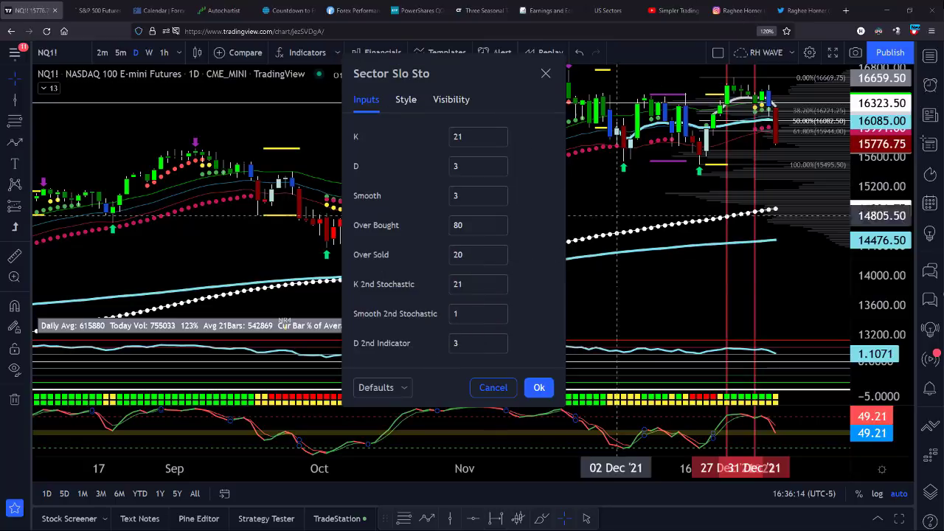
left_click(545, 73)
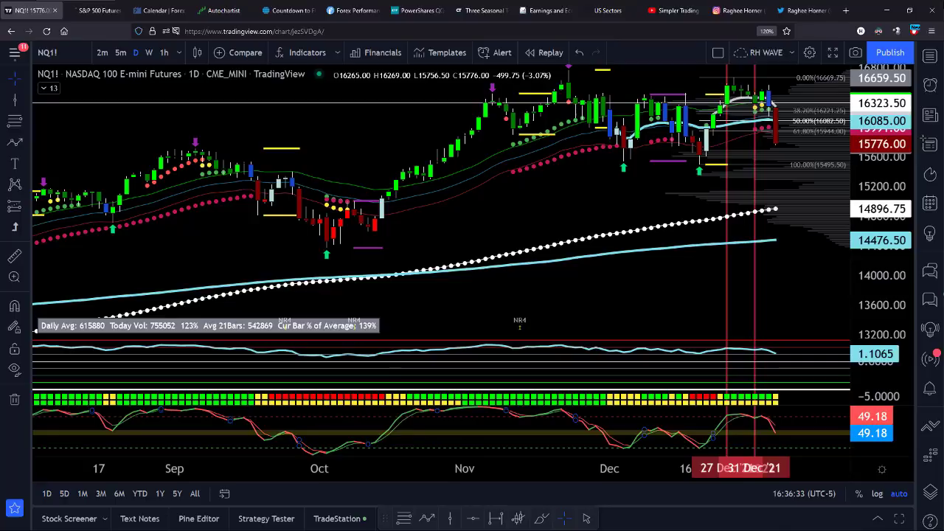
mouse_move(745, 1)
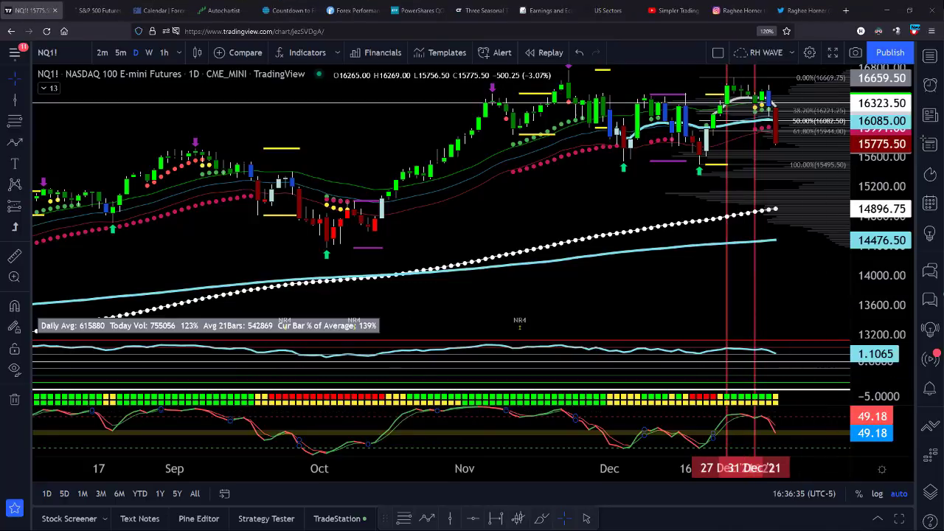
left_click_drag(710, 446, 730, 417)
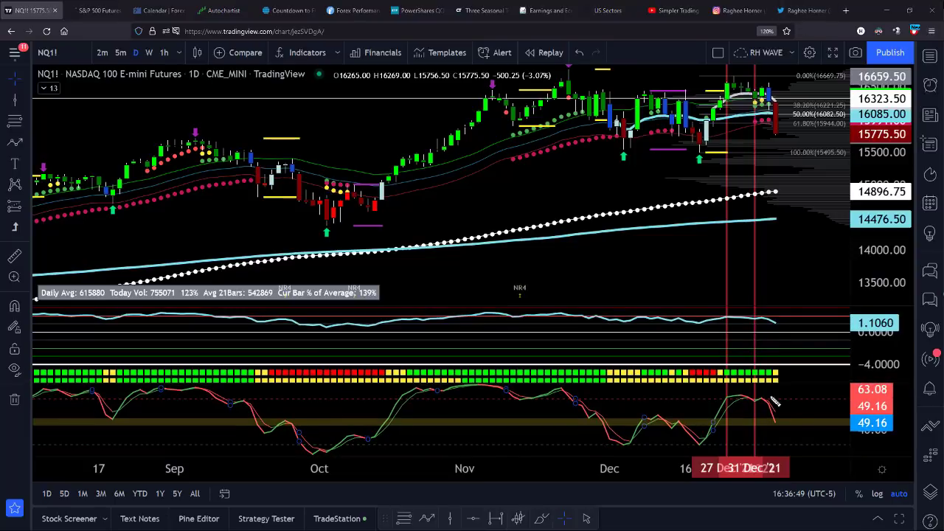
mouse_move(792, 377)
left_mouse_down()
mouse_move(753, 371)
mouse_move(725, 417)
mouse_move(782, 429)
mouse_move(790, 379)
left_mouse_up()
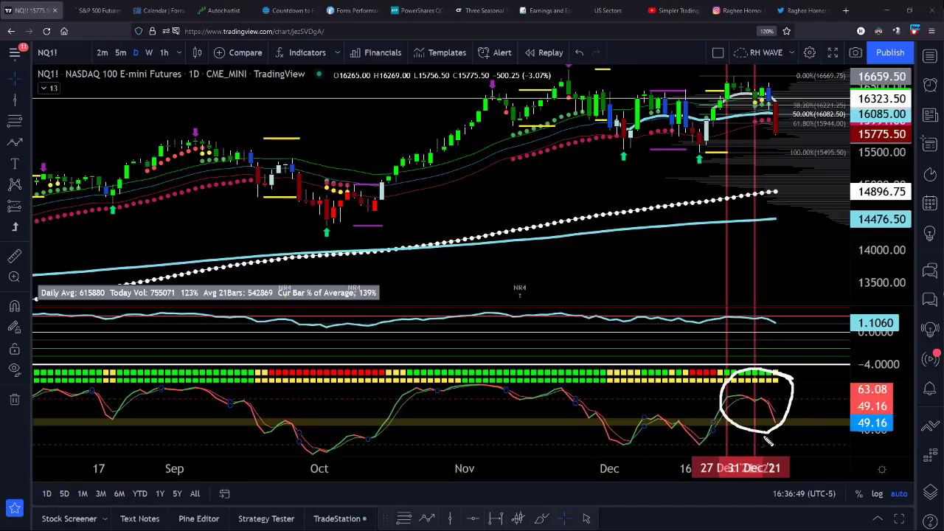
mouse_move(783, 321)
left_mouse_down()
mouse_move(757, 399)
mouse_move(757, 386)
left_mouse_up()
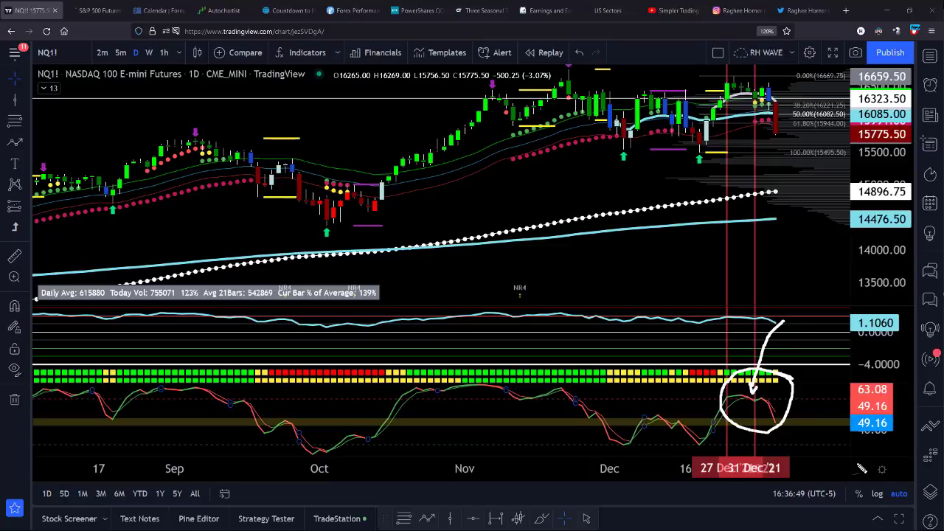
key("Escape")
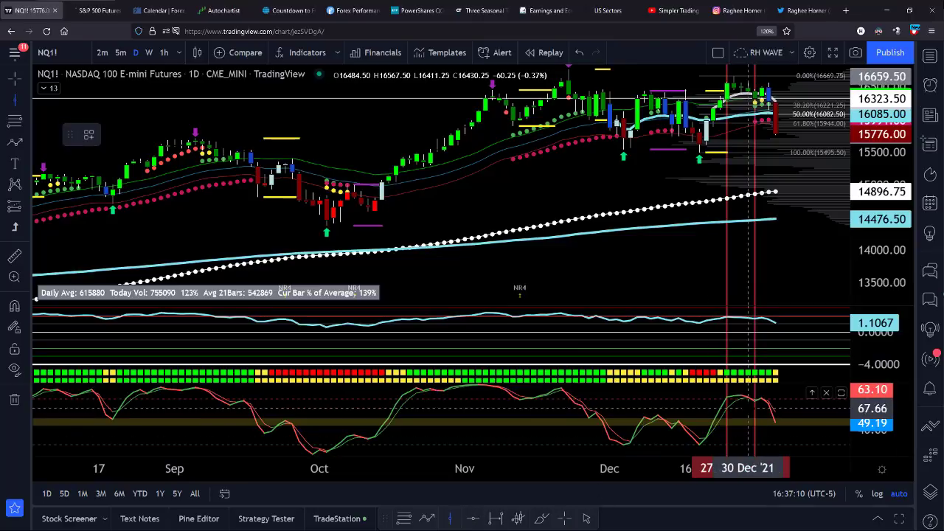
Add a vertical line at 29 Dec and brush marks on the indicator bar and Dec date.
left_click(740, 184)
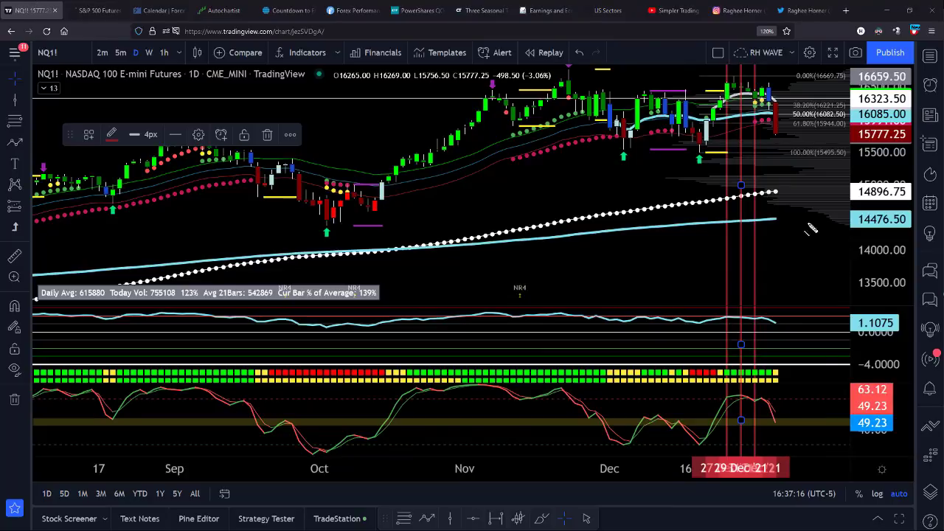
mouse_move(782, 389)
left_mouse_down()
mouse_move(788, 395)
mouse_move(803, 370)
left_mouse_up()
left_click_drag(618, 387, 777, 387)
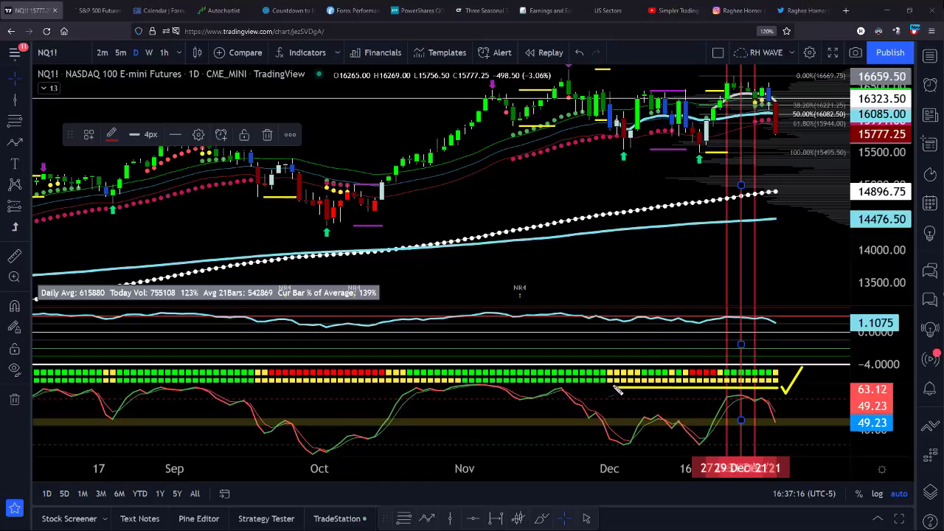
mouse_move(603, 371)
left_mouse_down()
mouse_move(619, 389)
mouse_move(603, 389)
left_mouse_up()
mouse_move(629, 472)
left_mouse_down()
mouse_move(603, 481)
mouse_move(618, 449)
left_mouse_up()
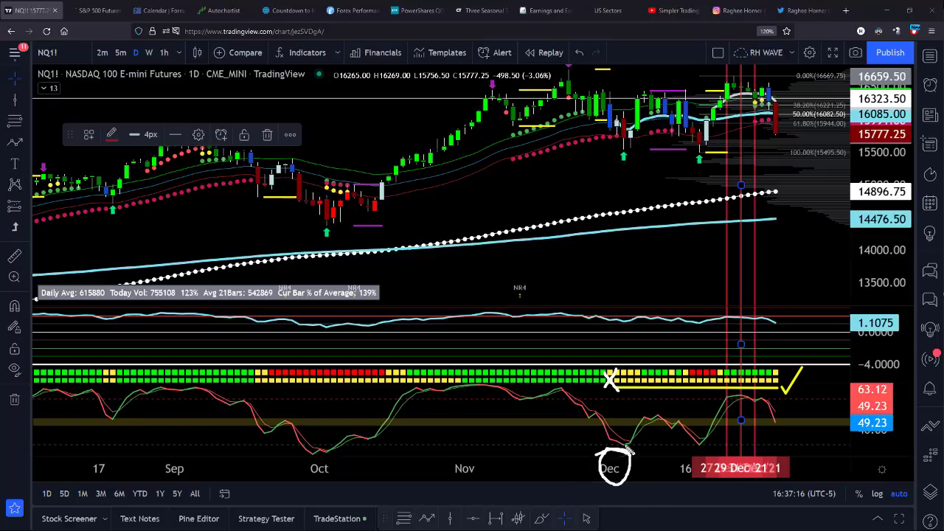
mouse_move(630, 456)
left_mouse_down()
mouse_move(631, 441)
mouse_move(621, 444)
mouse_move(635, 463)
mouse_move(641, 446)
mouse_move(627, 449)
mouse_move(654, 424)
mouse_move(652, 433)
left_mouse_up()
Mark a recent candle low, the latest oscillator peak and latest candles, then bring up symbol search.
left_click_drag(614, 147, 638, 148)
left_click_drag(727, 397, 767, 388)
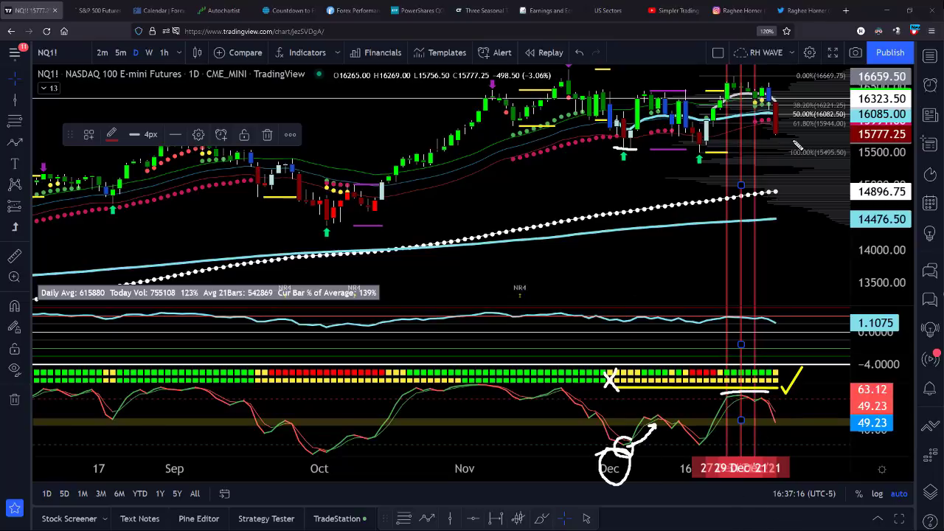
left_click_drag(786, 89, 794, 137)
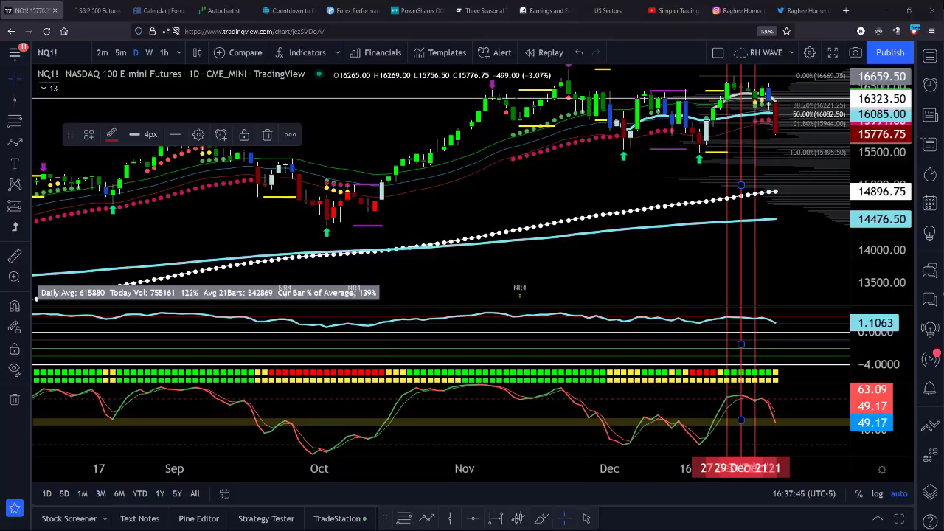
left_click(48, 53)
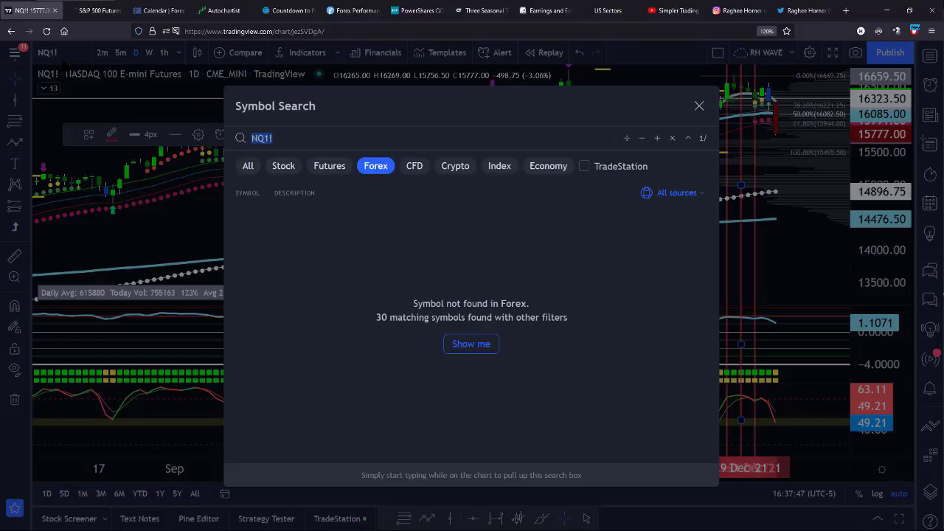
Load ES1!, then brush a green check mark, peak underline and downward arrow by the latest candles.
type("ES1")
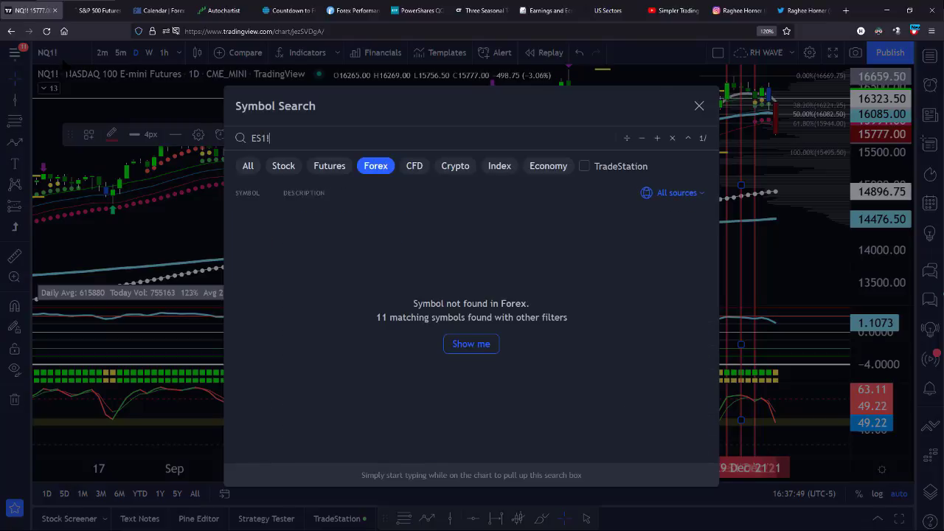
type("!")
key("Return")
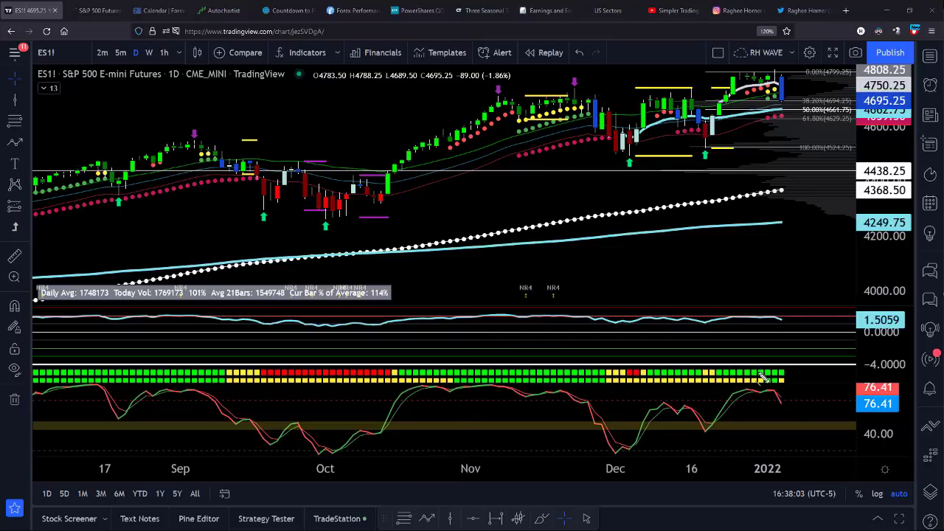
mouse_move(757, 369)
left_mouse_down()
mouse_move(763, 386)
mouse_move(791, 352)
left_mouse_up()
left_click_drag(765, 391, 785, 389)
left_click_drag(789, 65, 799, 118)
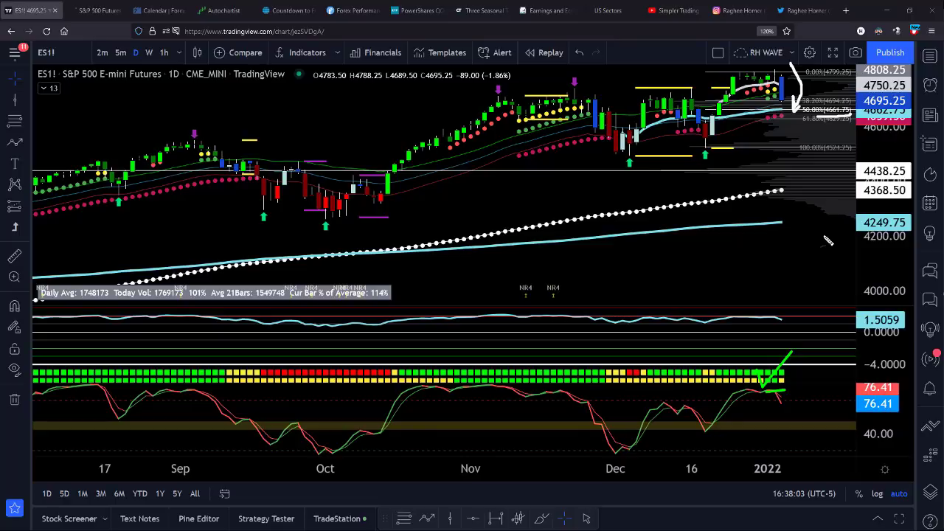
left_click_drag(774, 123, 808, 125)
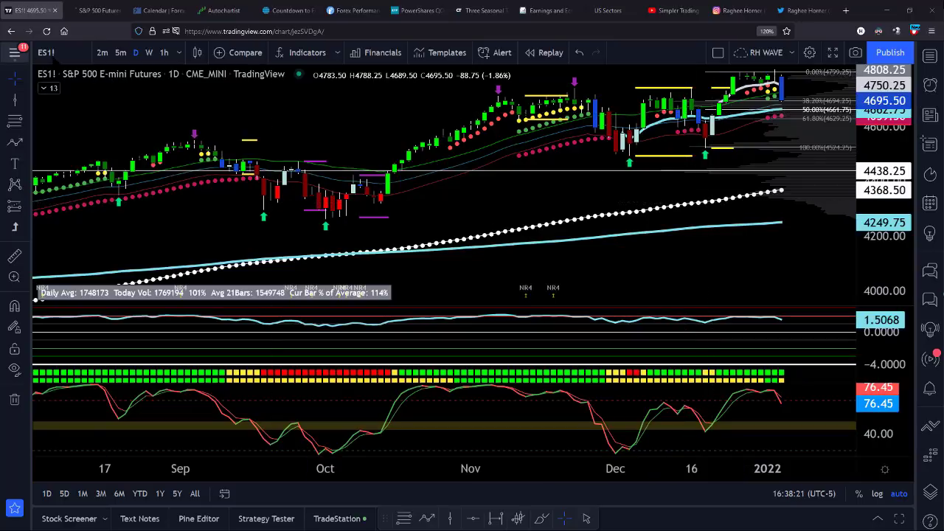
Switch the chart from ES1! to YM1!
left_click(46, 52)
type("YM1!")
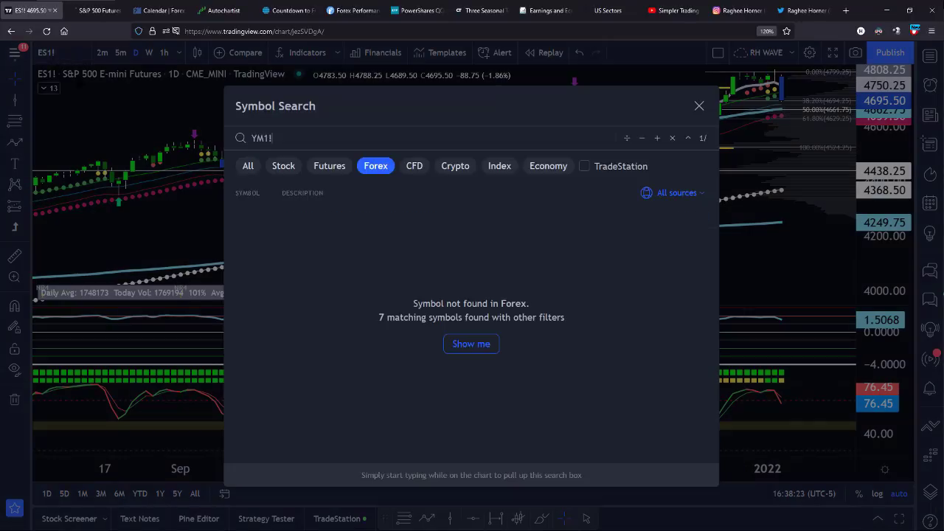
key("Return")
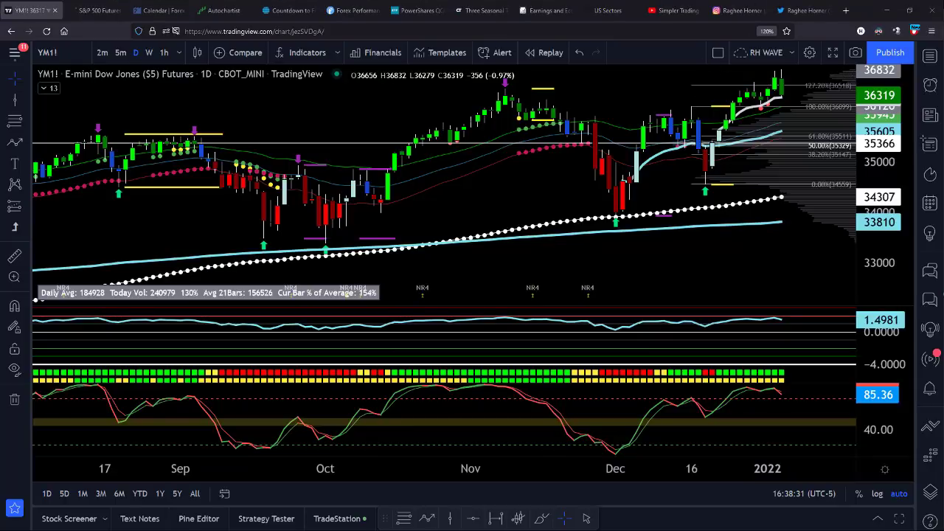
Brush a yellow check mark, red oscillator level line and circle, then clear them.
mouse_move(570, 372)
left_mouse_down()
mouse_move(586, 384)
mouse_move(617, 333)
left_mouse_up()
left_click_drag(646, 398, 852, 399)
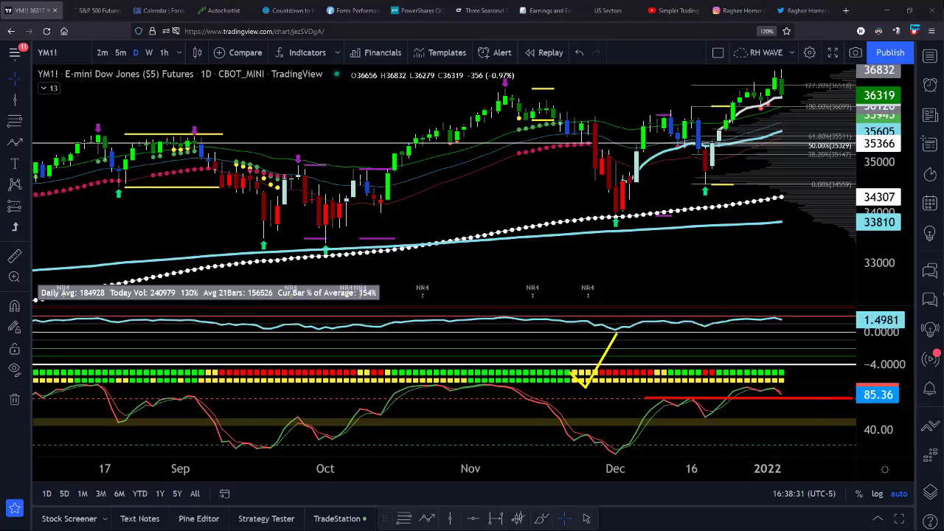
mouse_move(741, 387)
left_mouse_down()
mouse_move(726, 388)
mouse_move(724, 402)
mouse_move(742, 405)
mouse_move(739, 387)
left_mouse_up()
key("Escape")
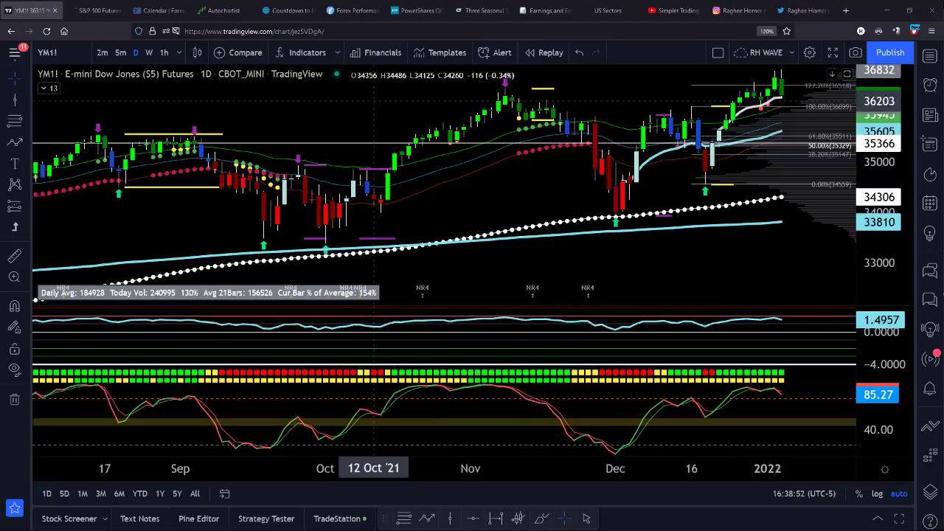
Place vertical lines at 27 Dec, 29 Dec and 04 Jan, then brush a red stochastic level line.
left_click(449, 519)
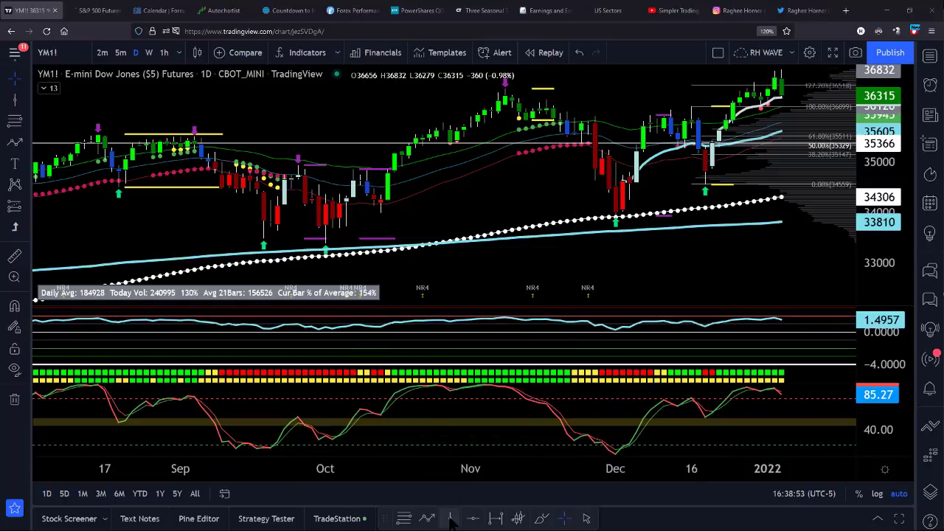
left_click(732, 420)
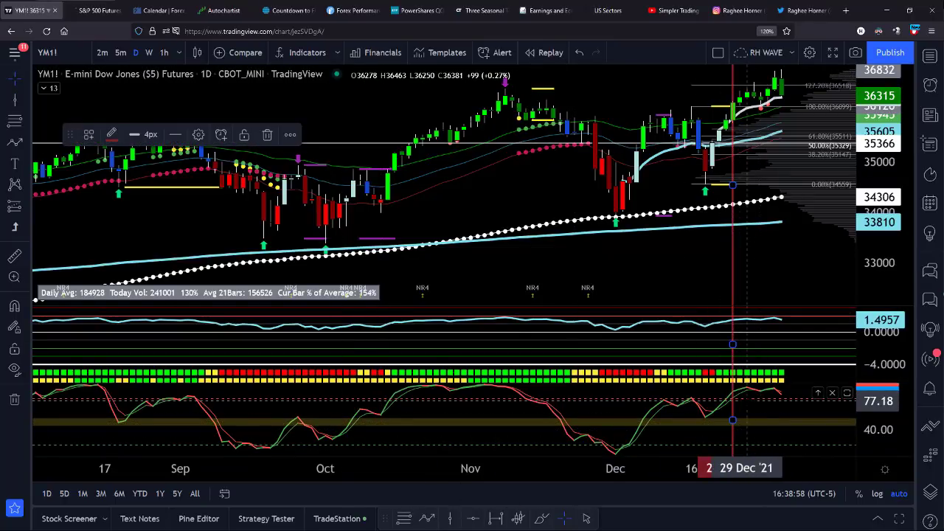
key("Escape")
key("alt+v")
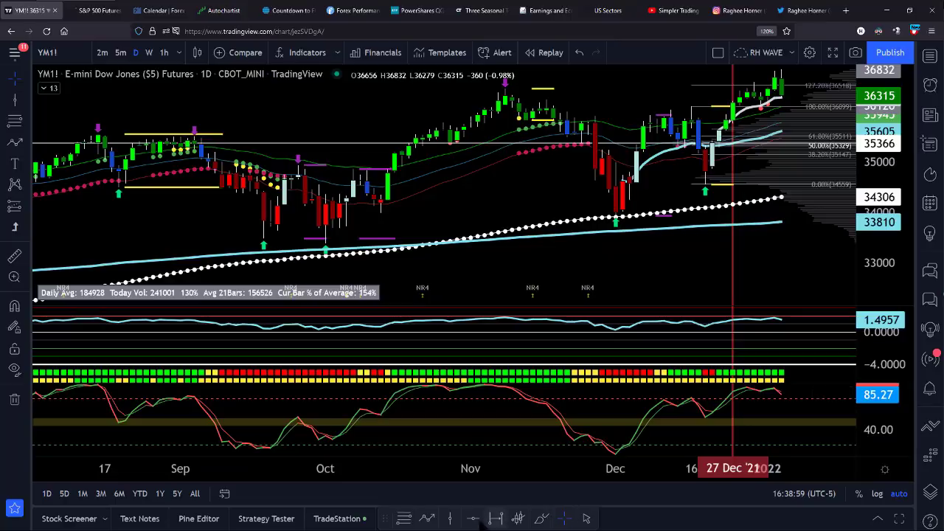
left_click(746, 420)
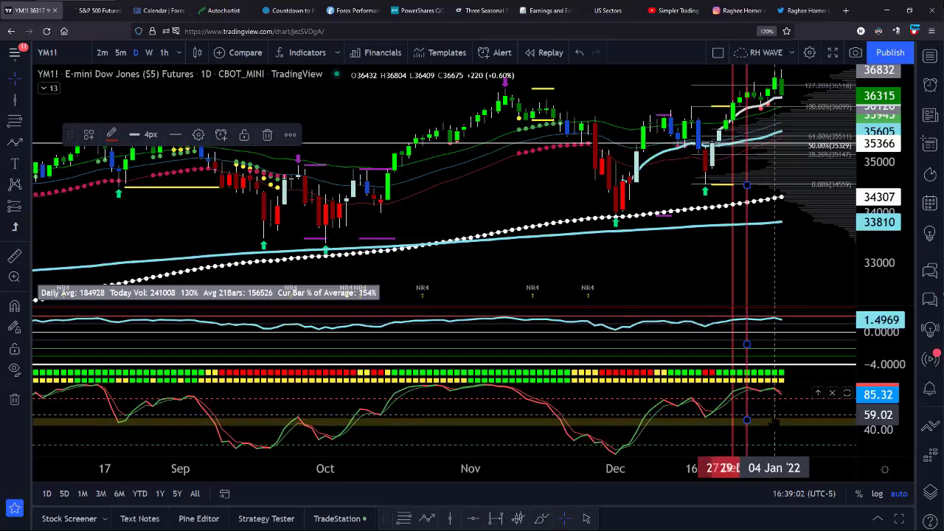
key("Escape")
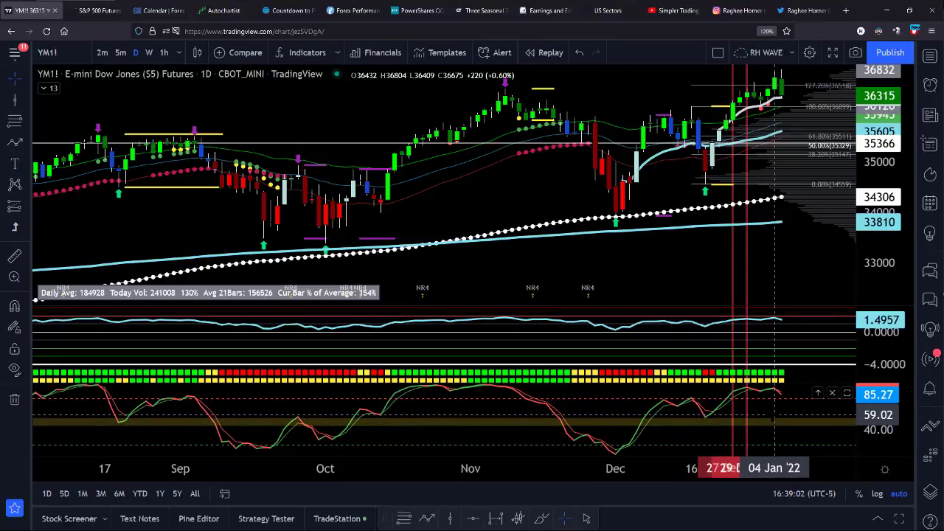
left_click(450, 519)
left_click(774, 421)
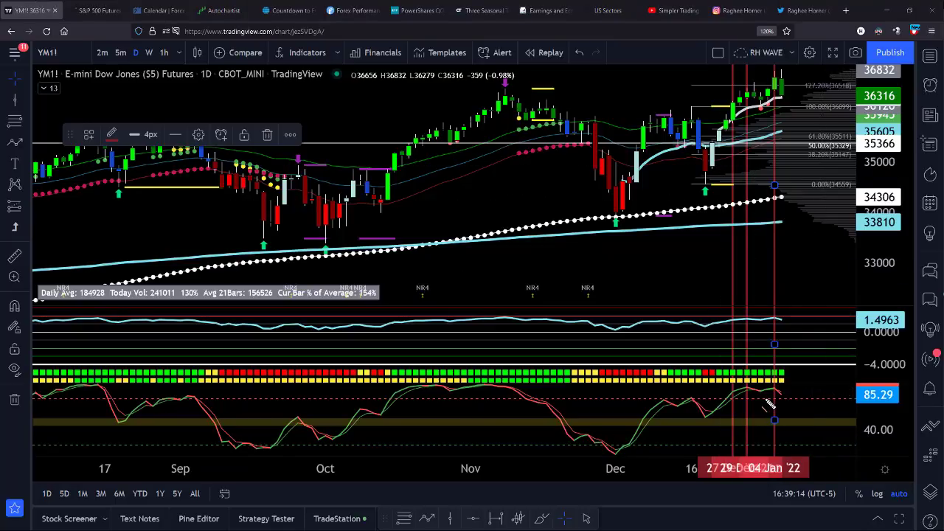
left_click_drag(764, 398, 855, 403)
Mark a red X on the earlier oscillator peak and draw an arrow from the November highs.
left_click(525, 398)
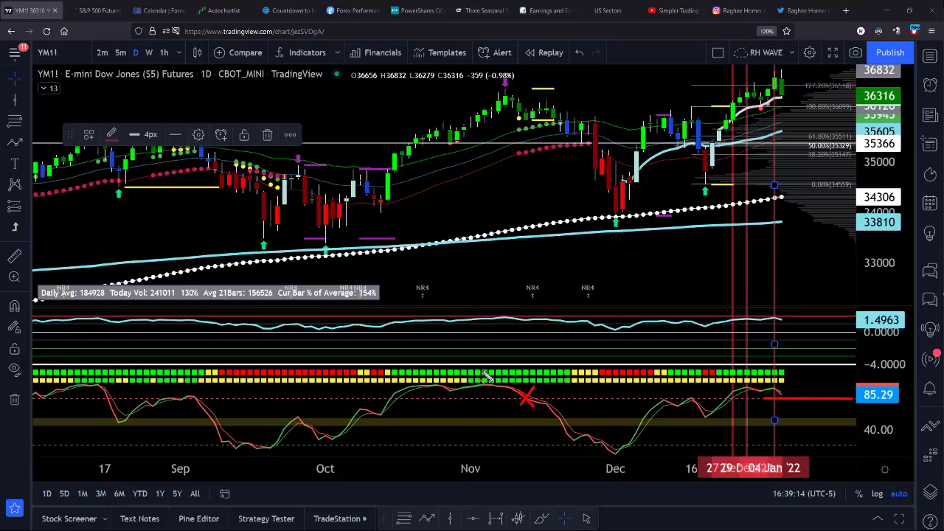
left_click_drag(483, 374, 483, 73)
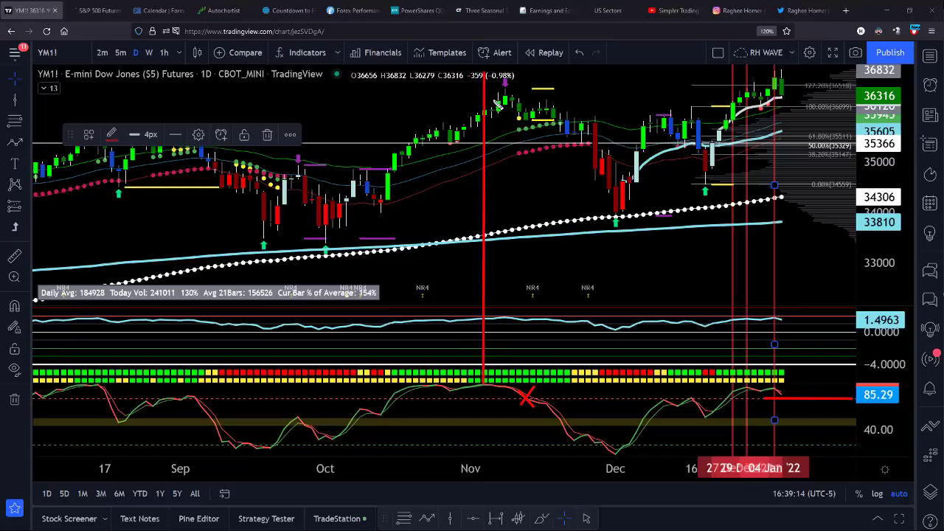
mouse_move(489, 111)
left_mouse_down()
mouse_move(509, 94)
mouse_move(534, 122)
left_mouse_up()
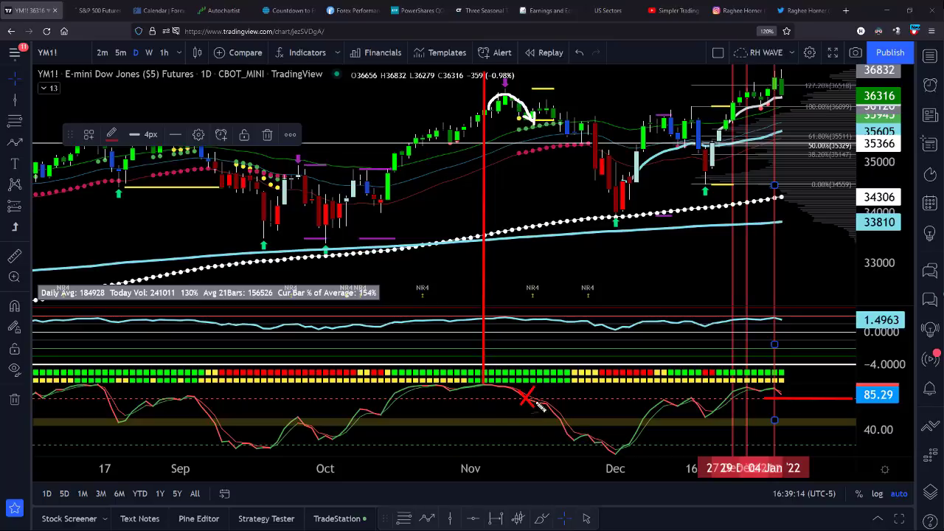
left_click_drag(509, 400, 560, 399)
mouse_move(519, 91)
left_mouse_down()
mouse_move(585, 147)
mouse_move(600, 197)
mouse_move(605, 170)
left_mouse_up()
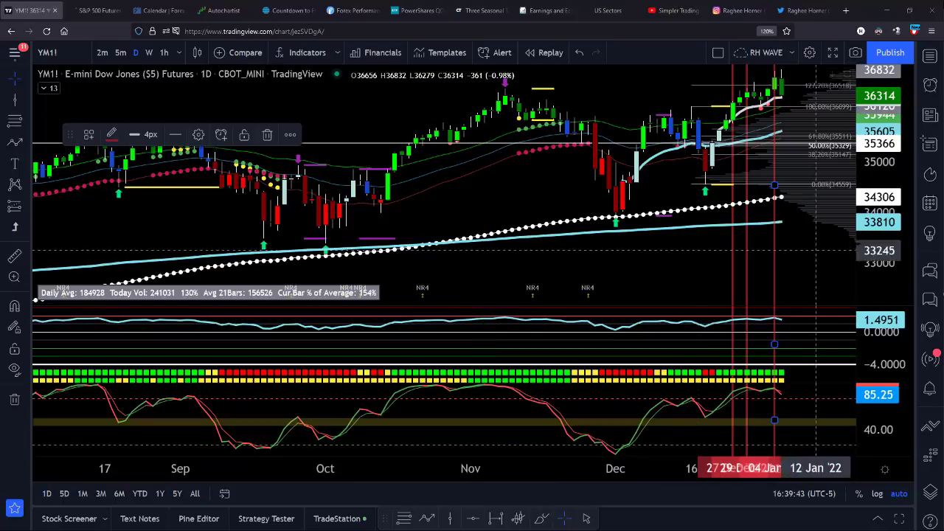
Circle the recent stochastic stretch and latest candles, then erase all freehand notes.
left_click(795, 255)
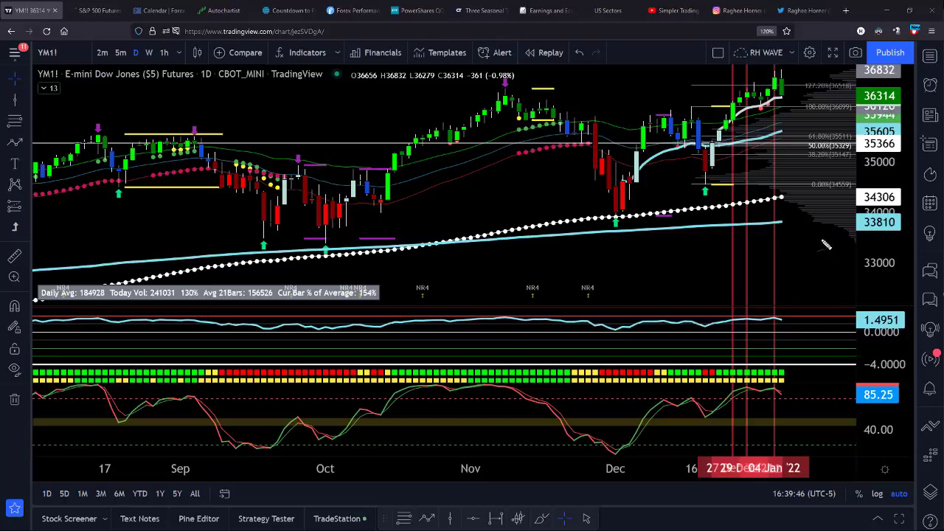
left_click_drag(786, 383, 831, 381)
mouse_move(737, 385)
left_mouse_down()
mouse_move(665, 463)
mouse_move(719, 392)
left_mouse_up()
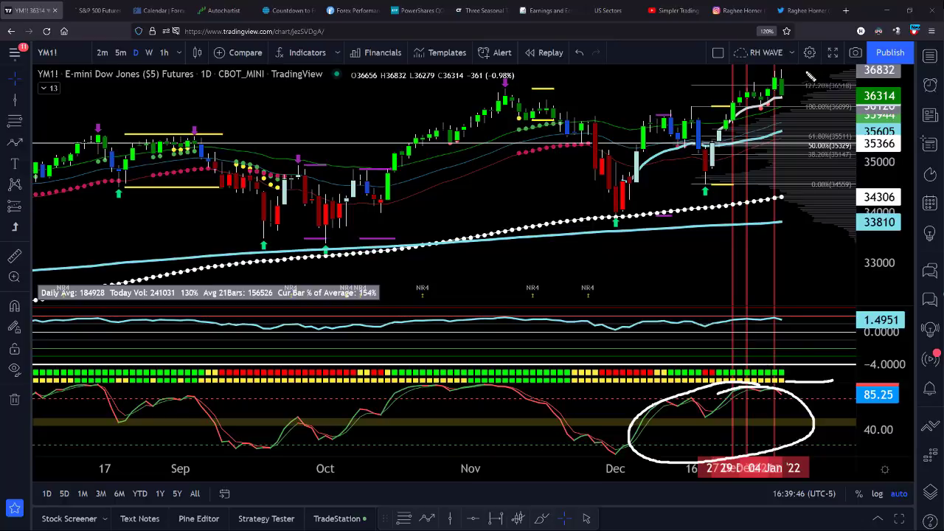
mouse_move(800, 64)
left_mouse_down()
mouse_move(755, 101)
mouse_move(805, 71)
left_mouse_up()
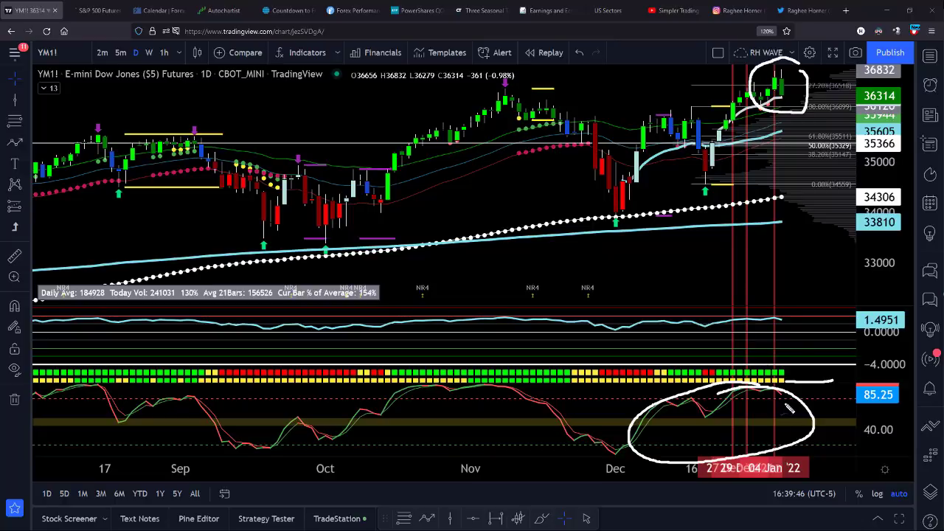
left_click_drag(778, 399, 815, 399)
key("Escape")
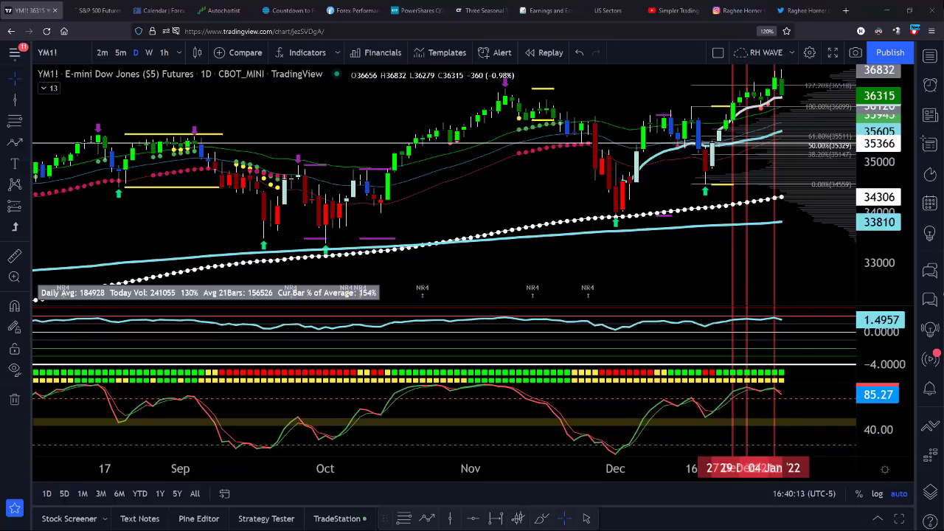
Load the NQ1! futures chart and zoom in.
left_click(52, 74)
type("NQ1!")
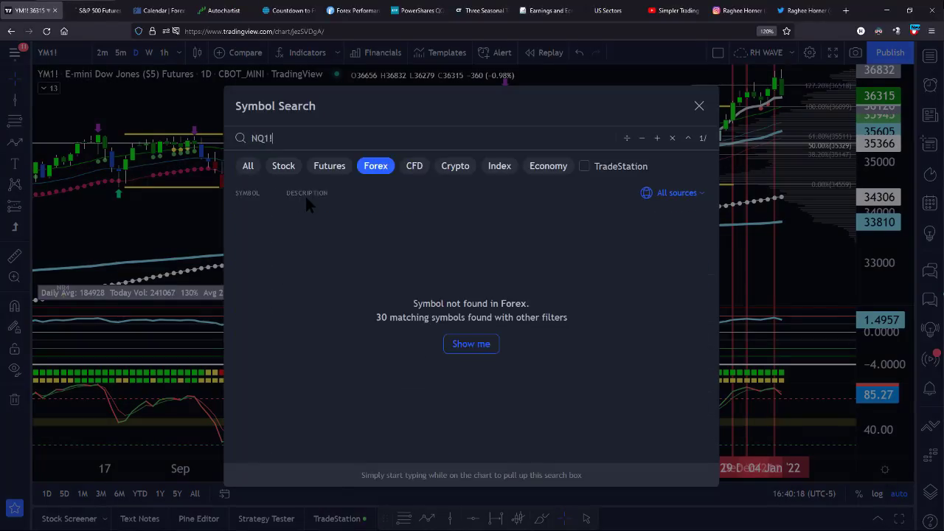
key("Return")
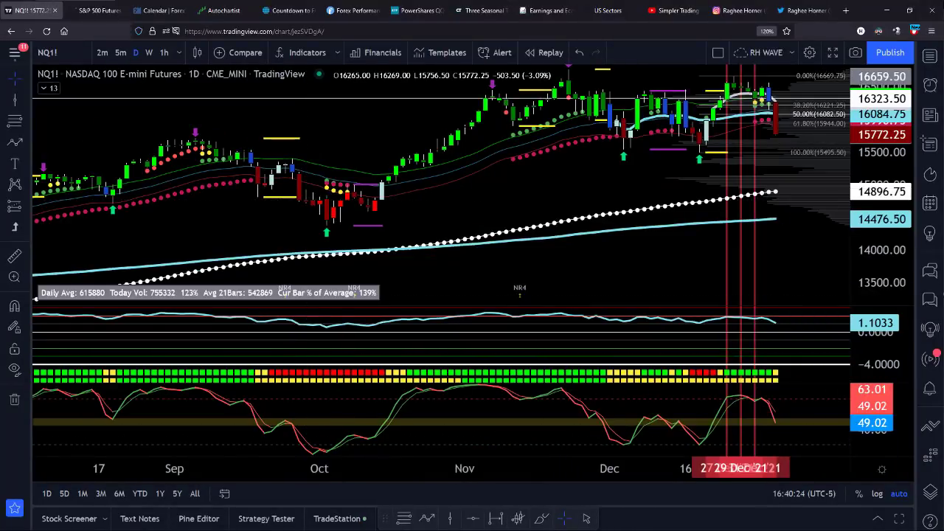
scroll(740, 105, "up", 2)
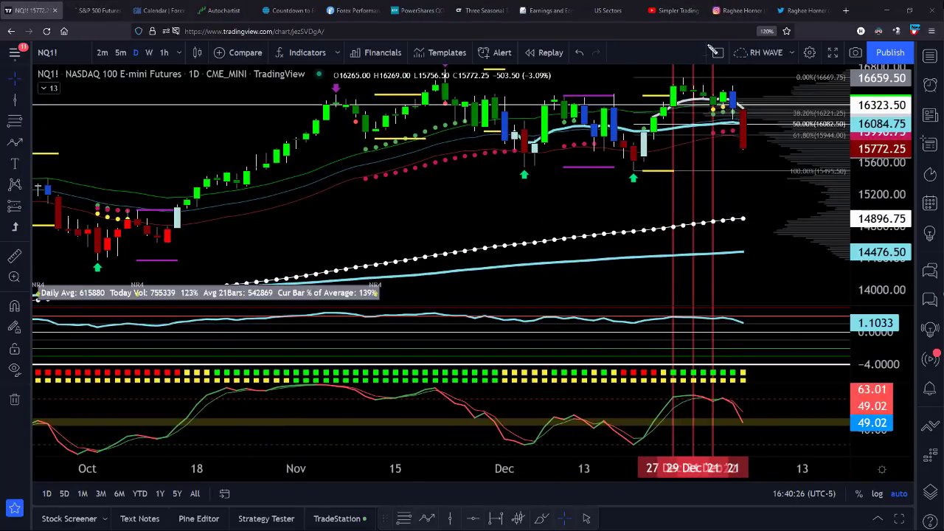
Handwrite XLK, NQ, ES and YM notes on the price chart, circle NQ, then erase them.
mouse_move(476, 220)
left_mouse_down()
mouse_move(501, 188)
mouse_move(507, 215)
mouse_move(535, 213)
mouse_move(540, 188)
mouse_move(550, 208)
mouse_move(572, 214)
left_mouse_up()
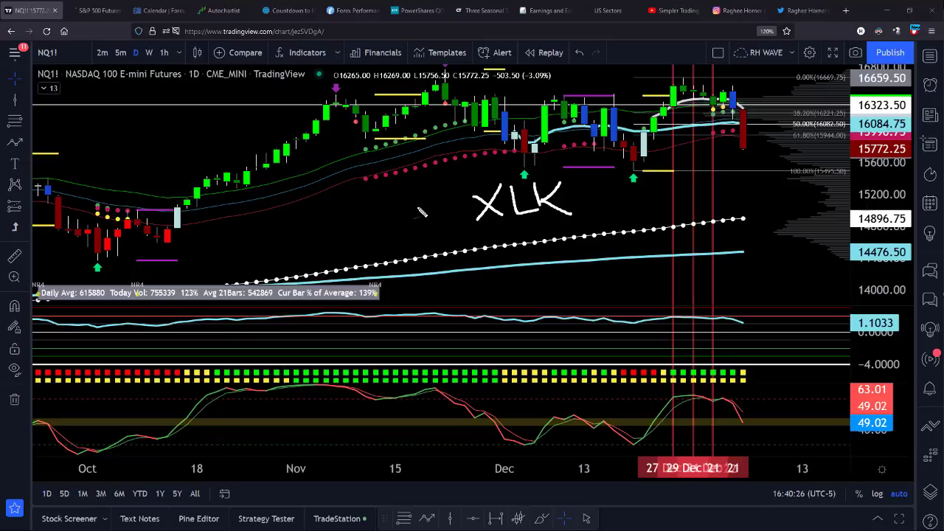
mouse_move(417, 219)
left_mouse_down()
mouse_move(418, 198)
mouse_move(432, 196)
mouse_move(438, 215)
mouse_move(445, 197)
left_mouse_up()
mouse_move(445, 210)
left_mouse_down()
mouse_move(453, 220)
mouse_move(437, 251)
left_mouse_up()
mouse_move(458, 244)
left_mouse_down()
mouse_move(450, 274)
mouse_move(461, 279)
mouse_move(478, 261)
mouse_move(491, 283)
left_mouse_up()
left_click_drag(544, 227, 581, 230)
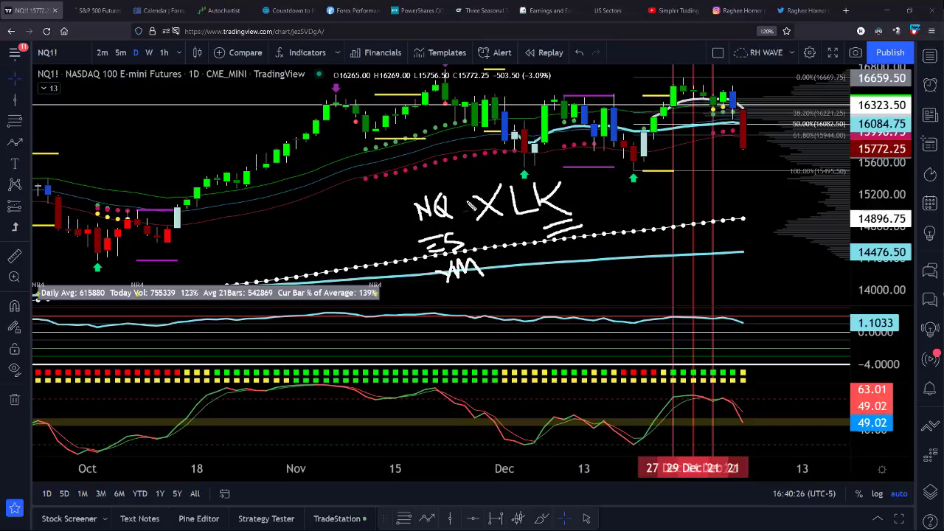
mouse_move(446, 176)
left_mouse_down()
mouse_move(431, 246)
mouse_move(438, 176)
mouse_move(656, 123)
mouse_move(665, 130)
mouse_move(644, 135)
left_mouse_up()
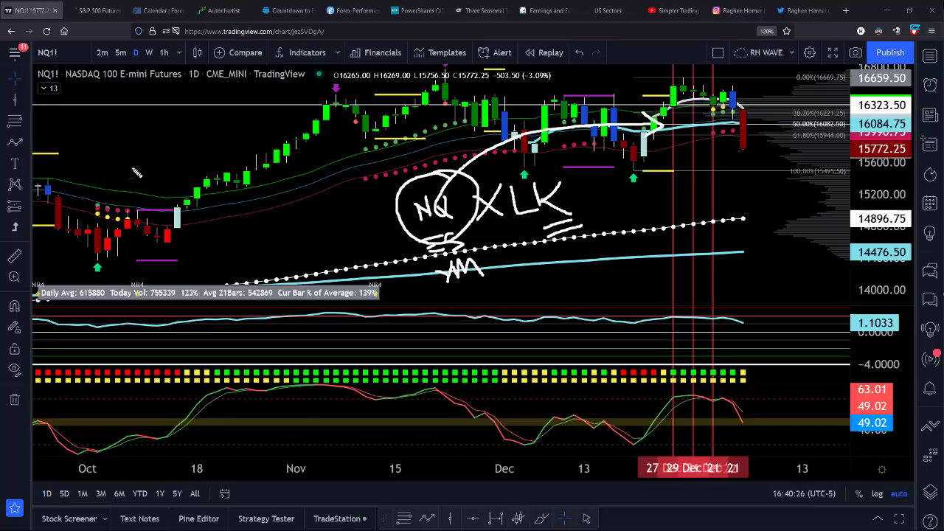
key("Escape")
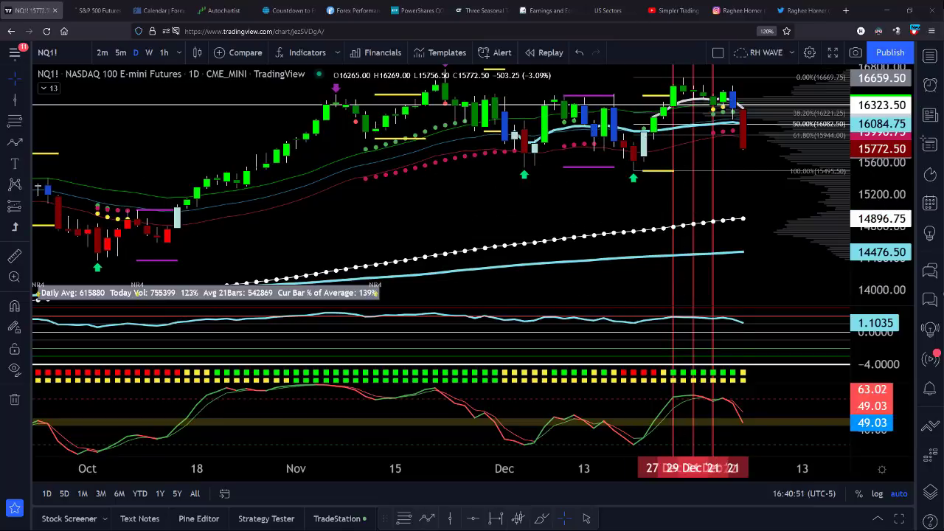
mouse_move(743, 148)
left_mouse_down()
mouse_move(757, 166)
mouse_move(789, 142)
left_mouse_up()
left_click_drag(653, 176, 671, 172)
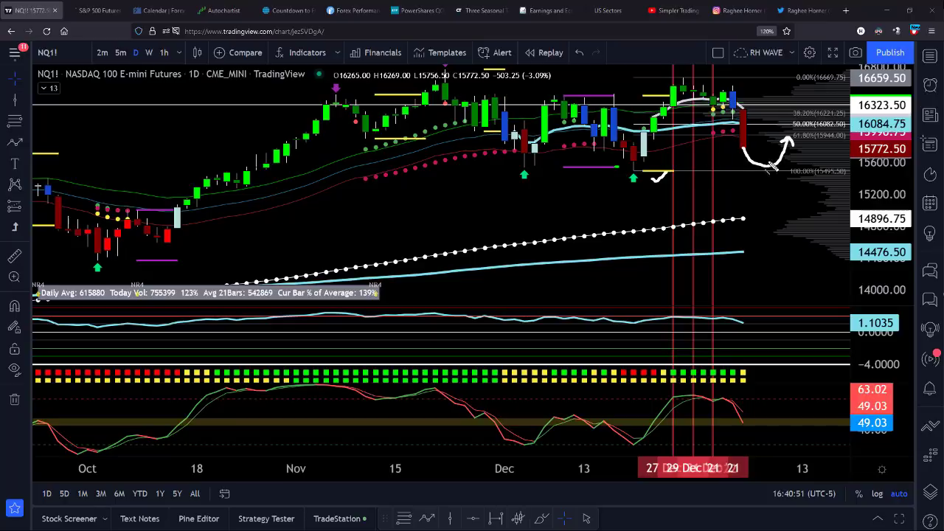
left_click_drag(771, 166, 830, 171)
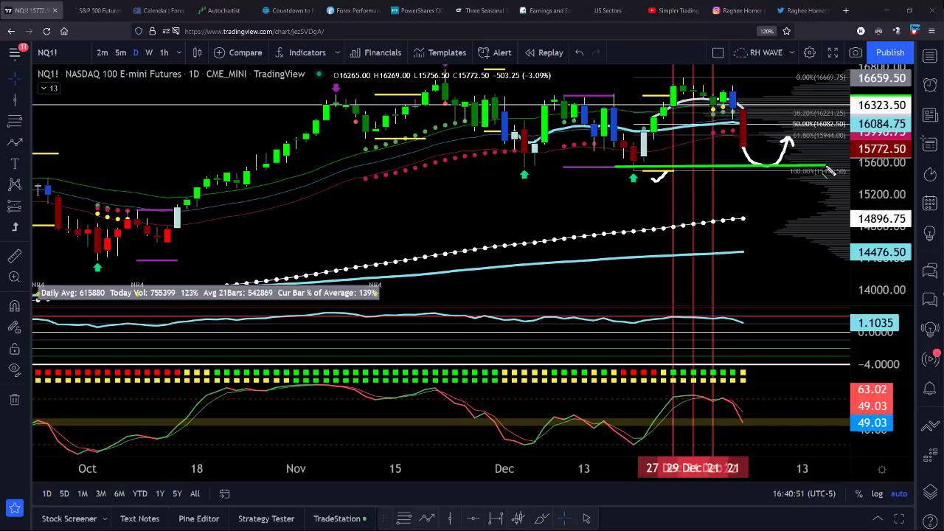
left_click_drag(636, 171, 822, 175)
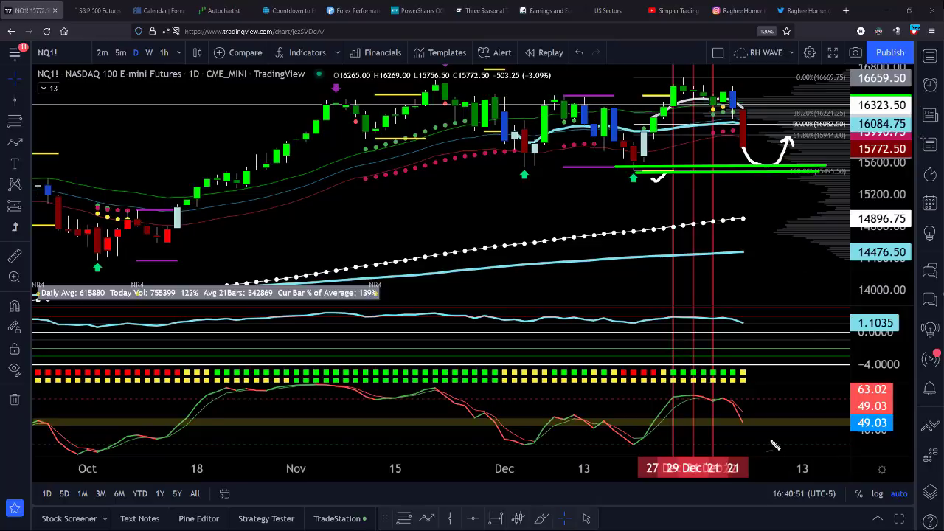
mouse_move(741, 423)
left_mouse_down()
mouse_move(746, 437)
mouse_move(776, 428)
mouse_move(778, 417)
mouse_move(808, 458)
mouse_move(822, 451)
mouse_move(814, 443)
left_mouse_up()
left_click_drag(845, 167, 826, 188)
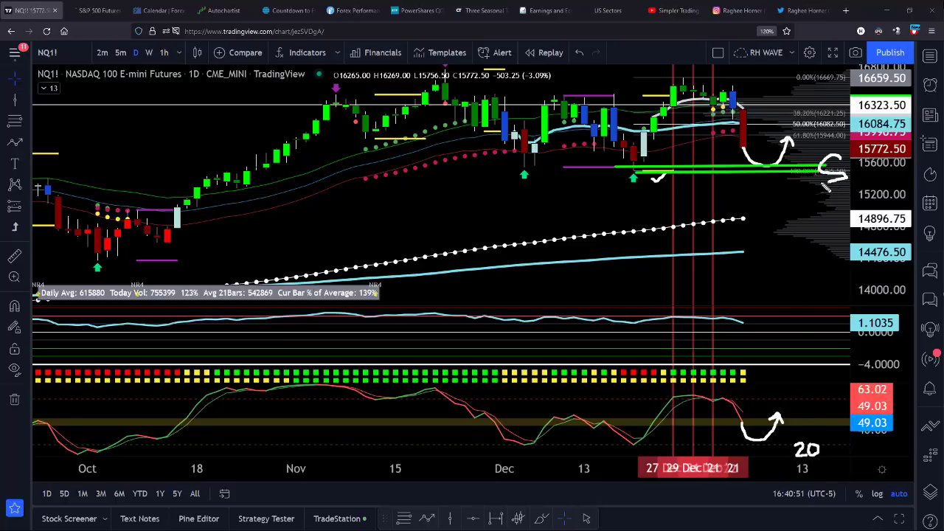
left_click_drag(826, 147, 832, 193)
mouse_move(830, 148)
left_mouse_down()
mouse_move(840, 254)
mouse_move(823, 362)
mouse_move(788, 389)
mouse_move(802, 411)
mouse_move(811, 393)
left_mouse_up()
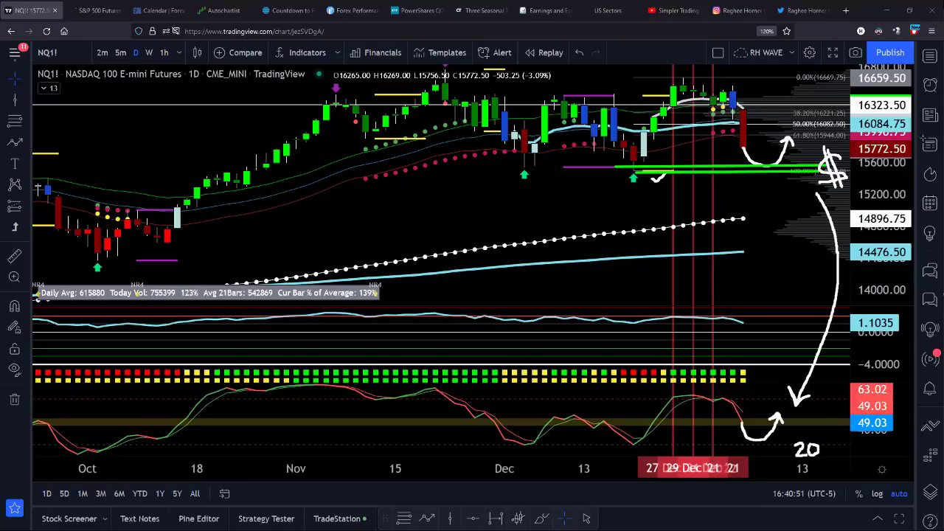
left_click_drag(662, 86, 747, 80)
key("Escape")
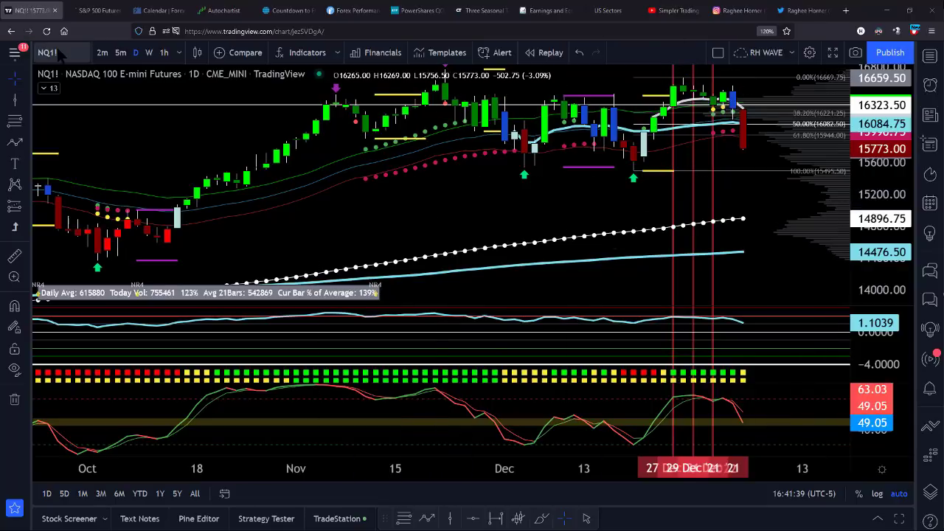
Load the ES1! S&P 500 futures chart via symbol search.
left_click(51, 52)
type("ES1!")
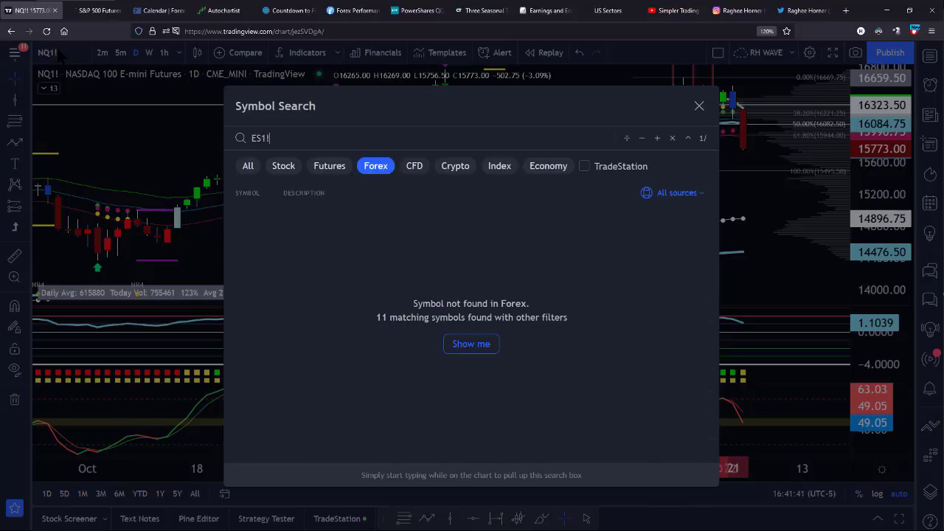
key("Return")
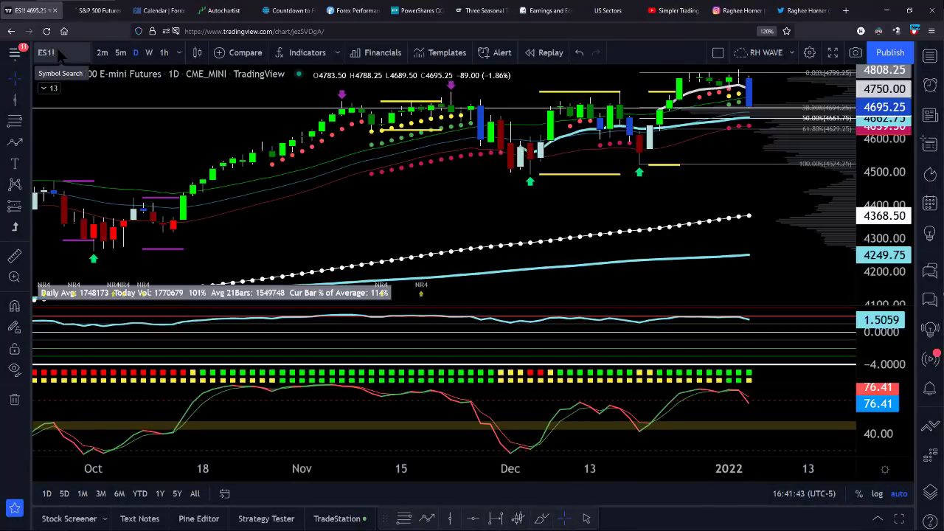
Switch to the XLK chart, sketch a check after its latest candle, and underline the title.
left_click(56, 48)
type("XLK")
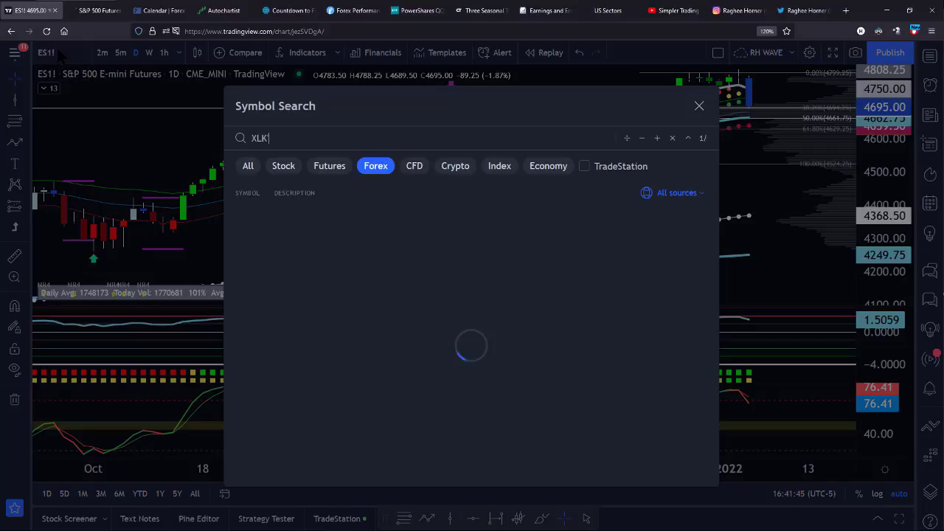
key("Return")
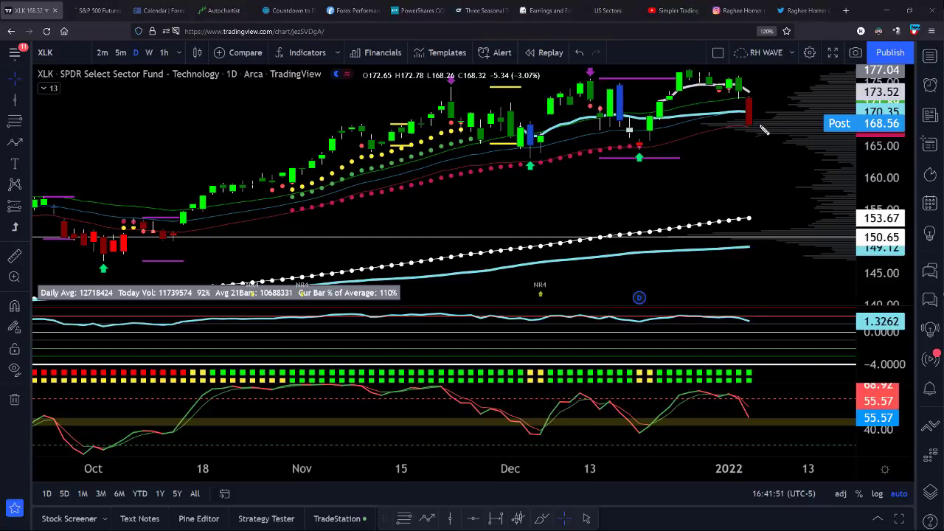
mouse_move(760, 120)
left_mouse_down()
mouse_move(772, 122)
mouse_move(746, 136)
mouse_move(780, 126)
mouse_move(746, 117)
mouse_move(774, 141)
mouse_move(791, 78)
mouse_move(796, 89)
left_mouse_up()
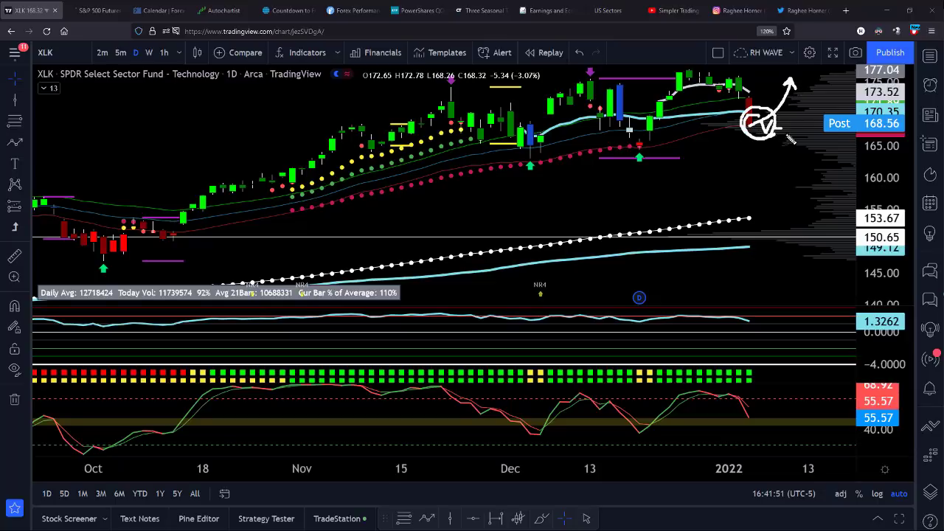
left_click_drag(39, 65, 86, 67)
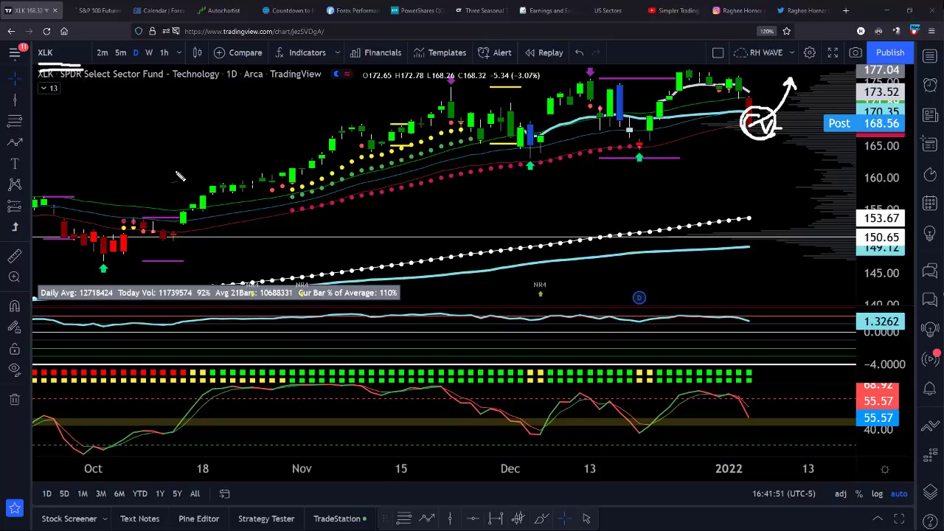